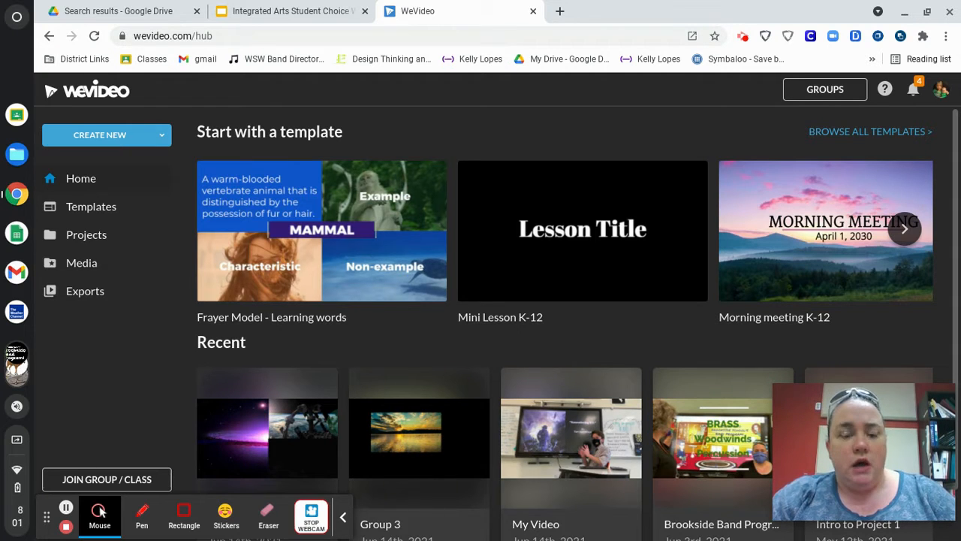
# - Create a new video, save it in My Project, and start editing
pyautogui.click(96, 136)
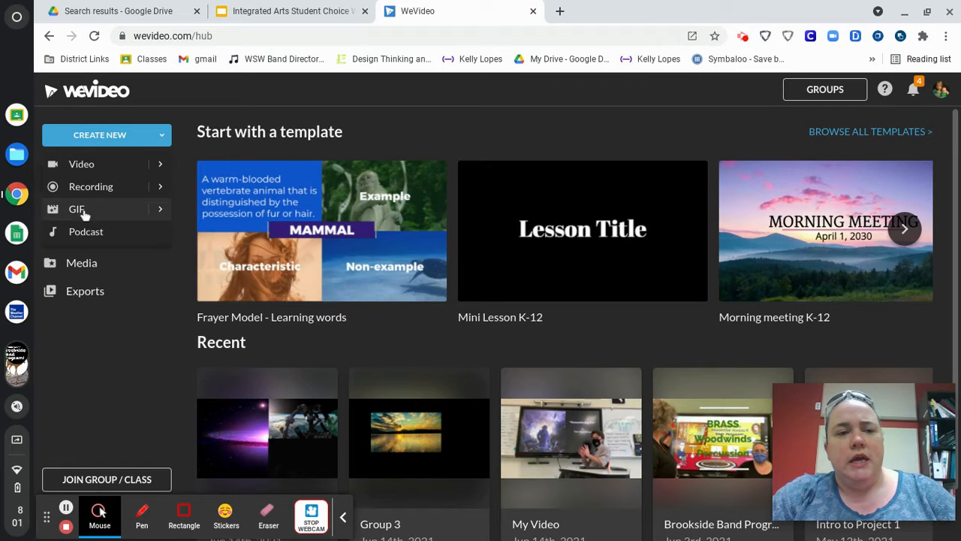
pyautogui.click(85, 165)
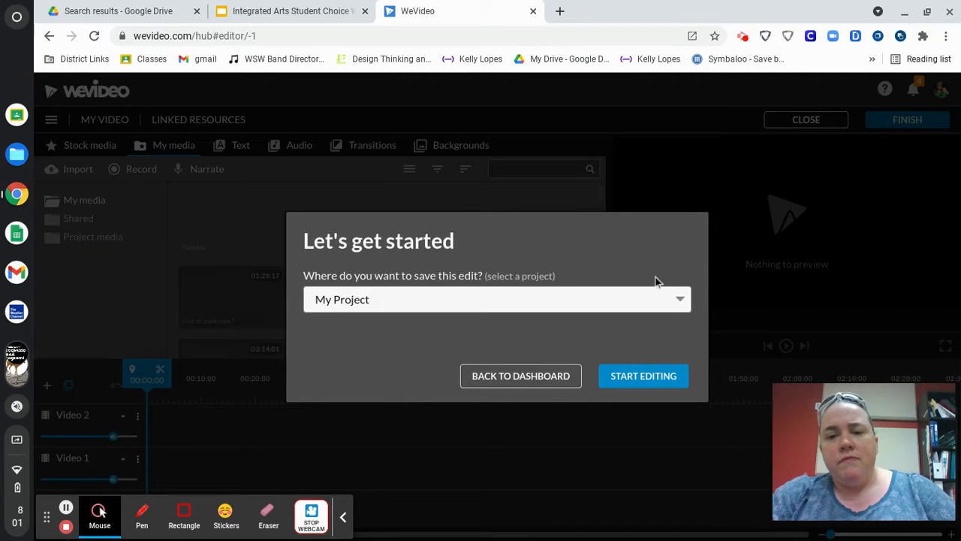
pyautogui.click(641, 377)
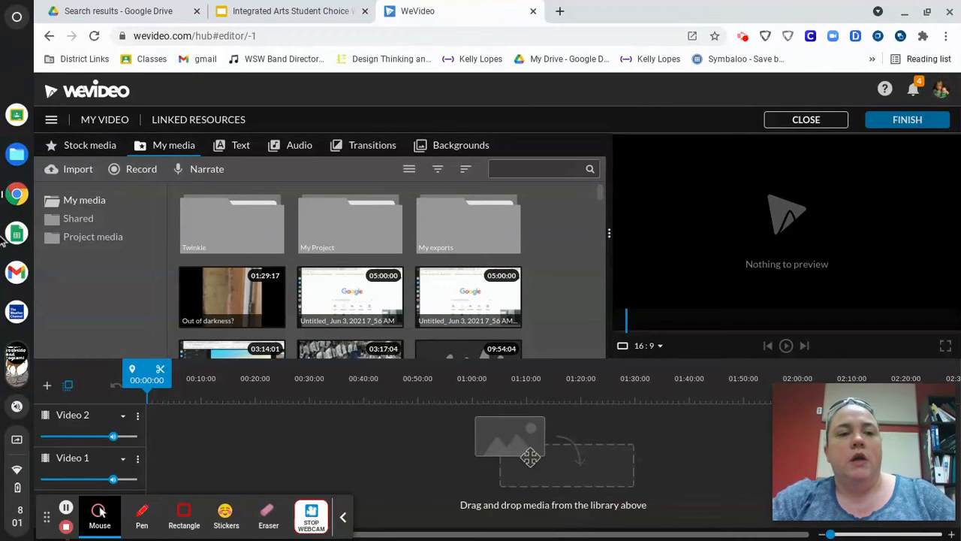
# - Examine the media import options and browse the folders and clips in the personal media library
pyautogui.click(75, 173)
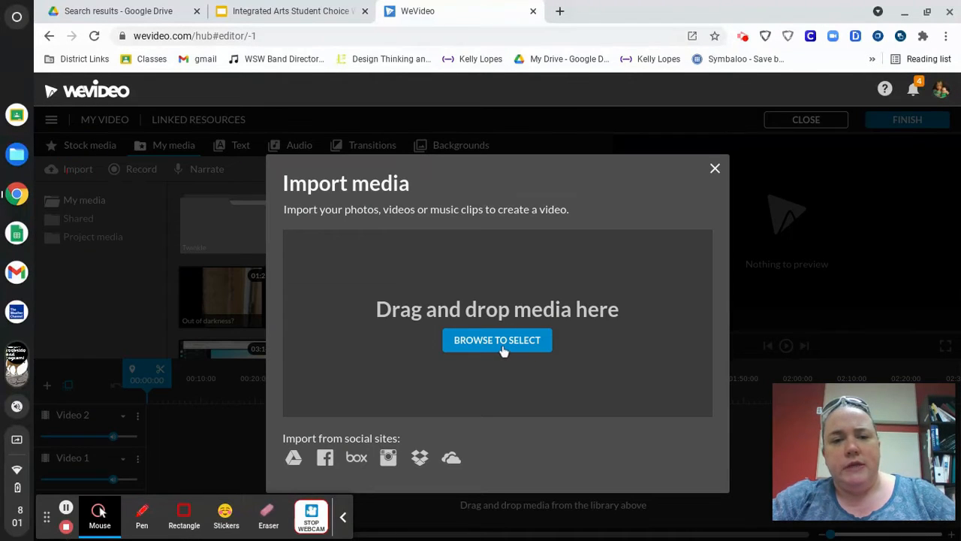
pyautogui.click(714, 171)
pyautogui.scroll(-2, 389, 258)
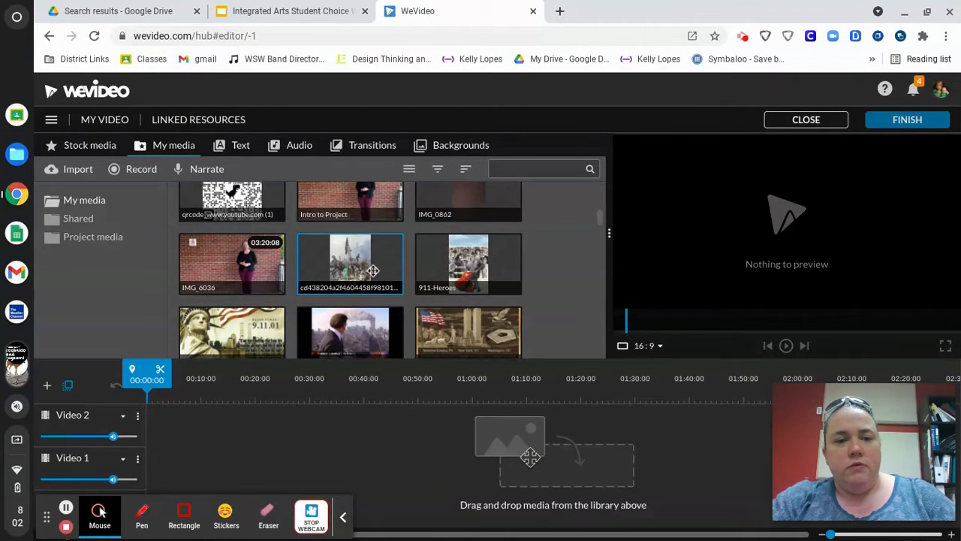
pyautogui.scroll(-10, 371, 272)
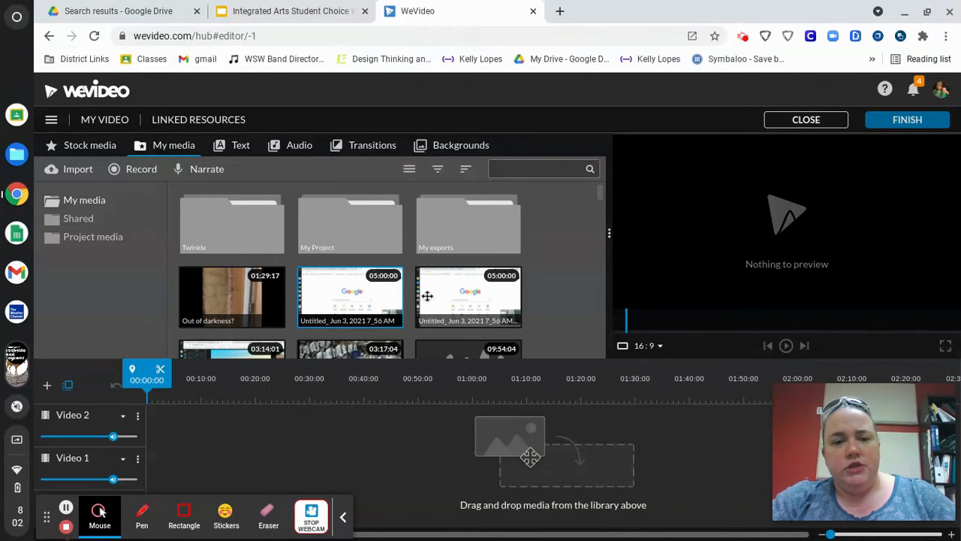
pyautogui.scroll(-3, 315, 225)
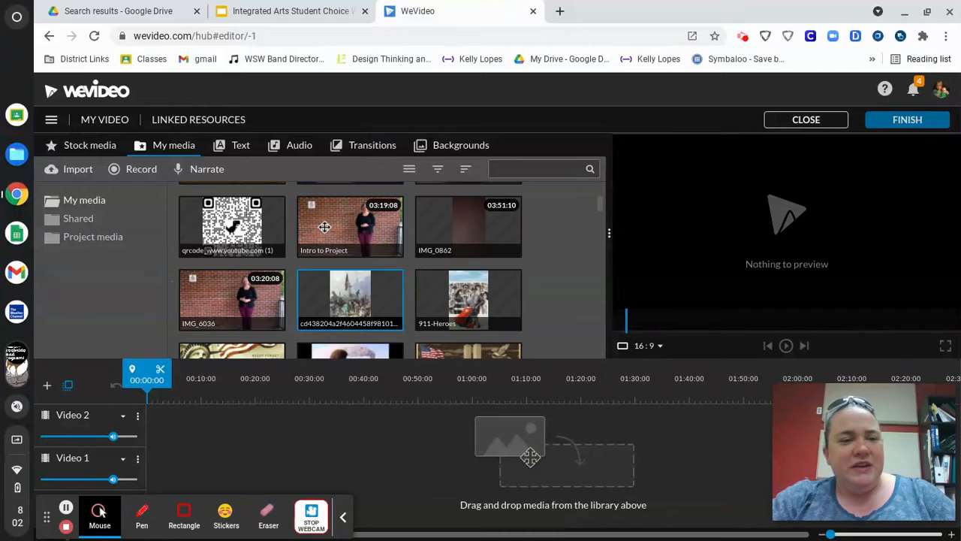
pyautogui.scroll(5, 298, 256)
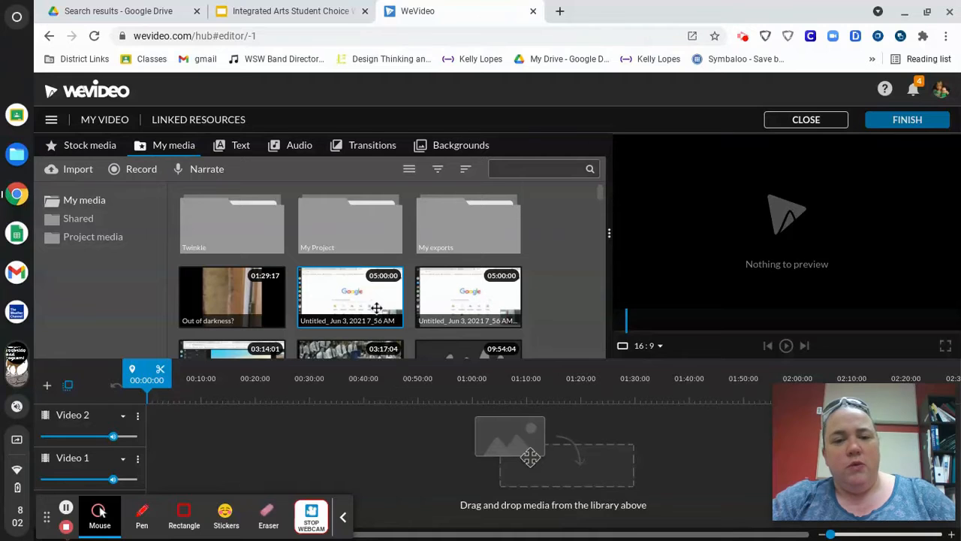
pyautogui.scroll(-1, 376, 308)
pyautogui.scroll(1, 376, 308)
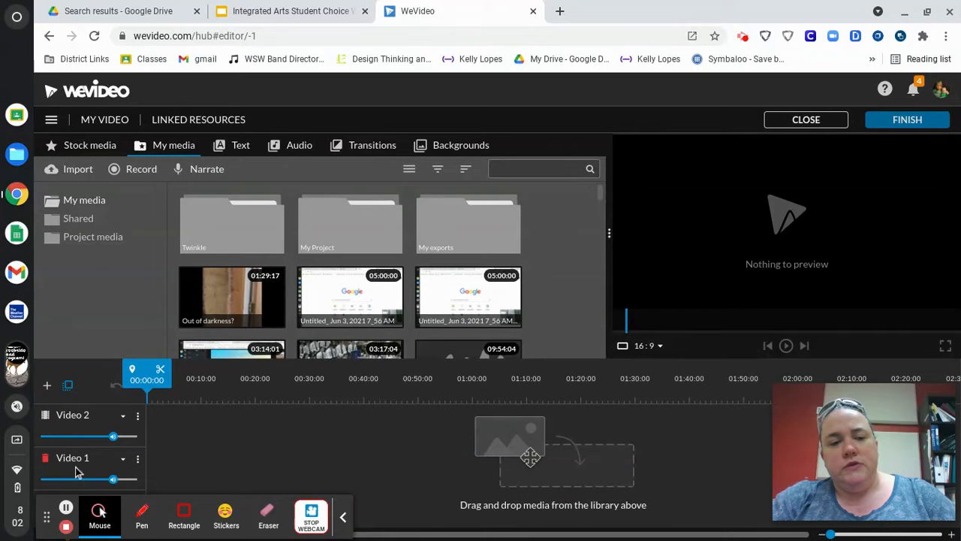
# - Add two more video tracks to the timeline, keeping the suggested track names
pyautogui.scroll(-1, 75, 468)
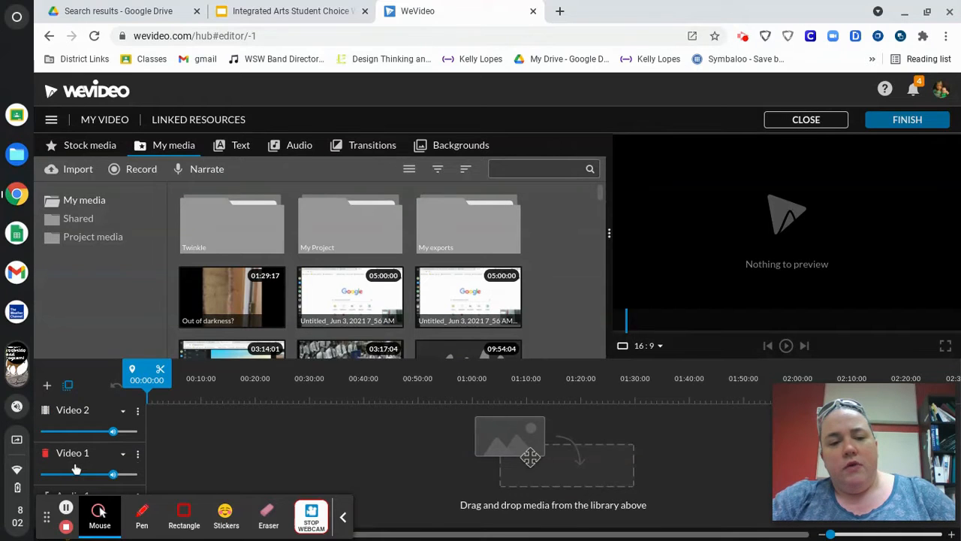
pyautogui.click(345, 522)
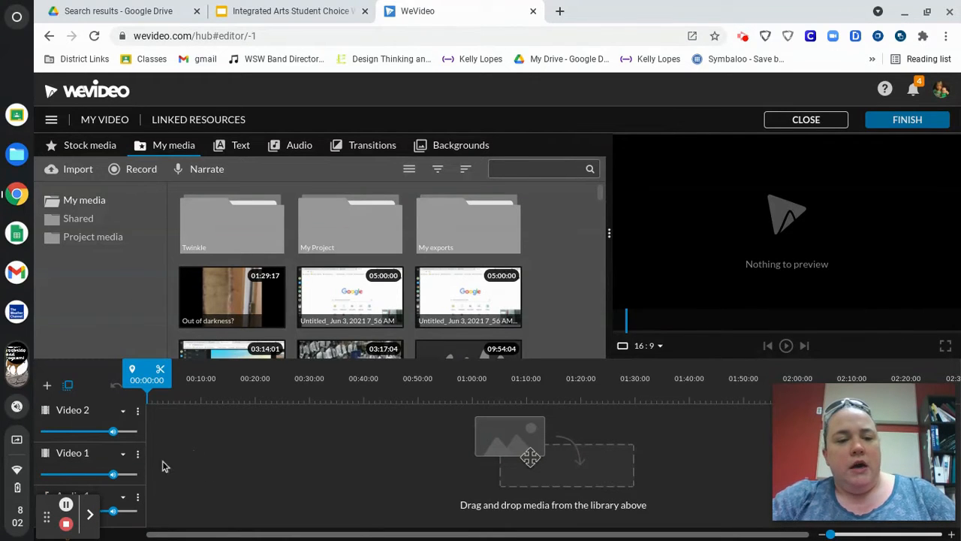
pyautogui.hscroll(1, 207, 491)
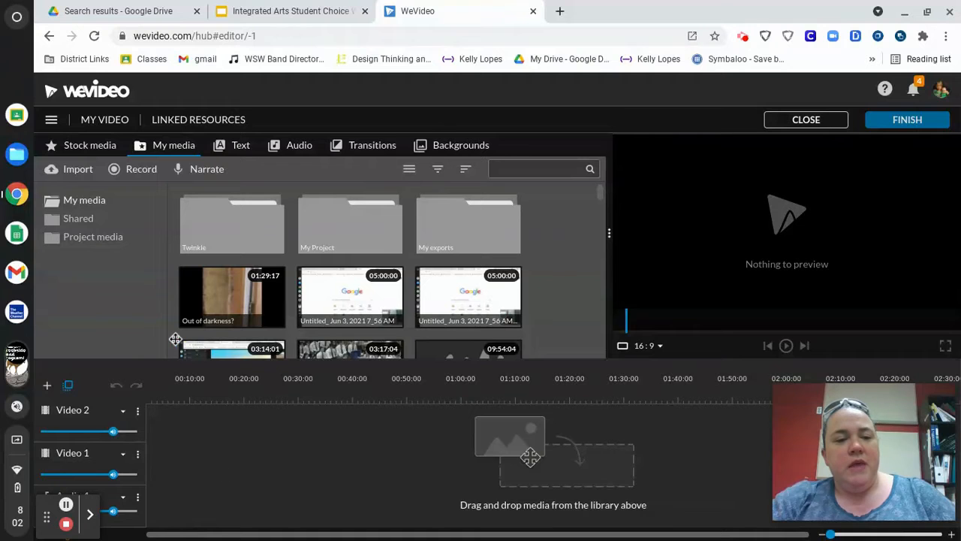
pyautogui.click(47, 387)
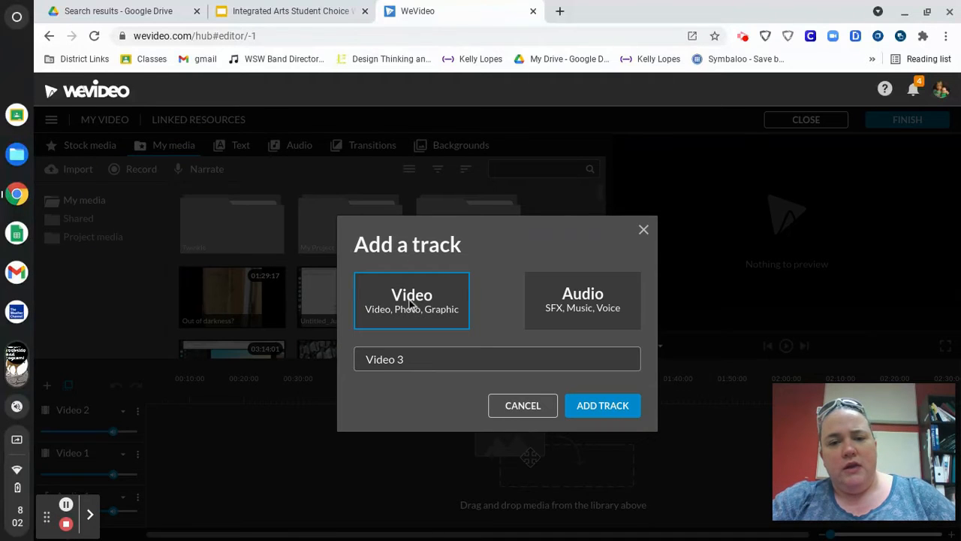
pyautogui.click(601, 410)
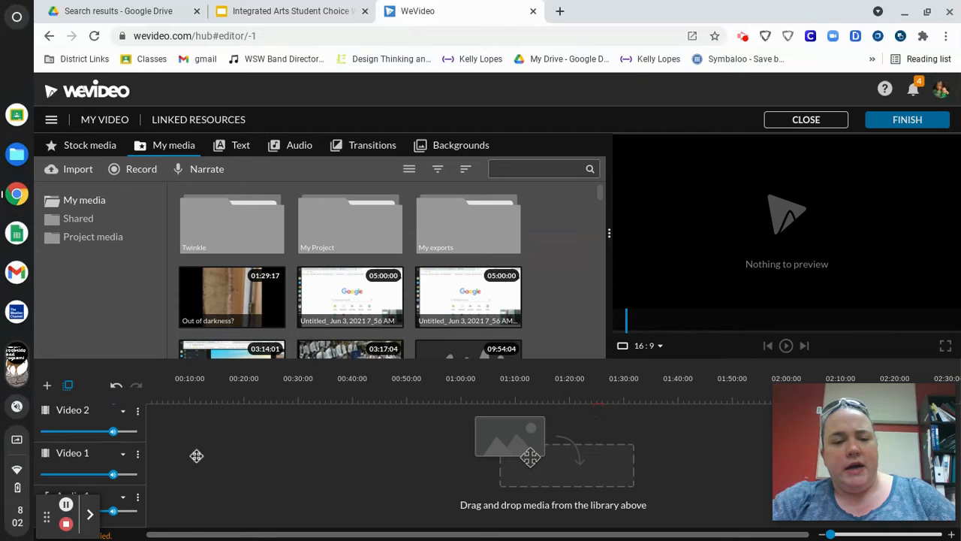
pyautogui.click(47, 386)
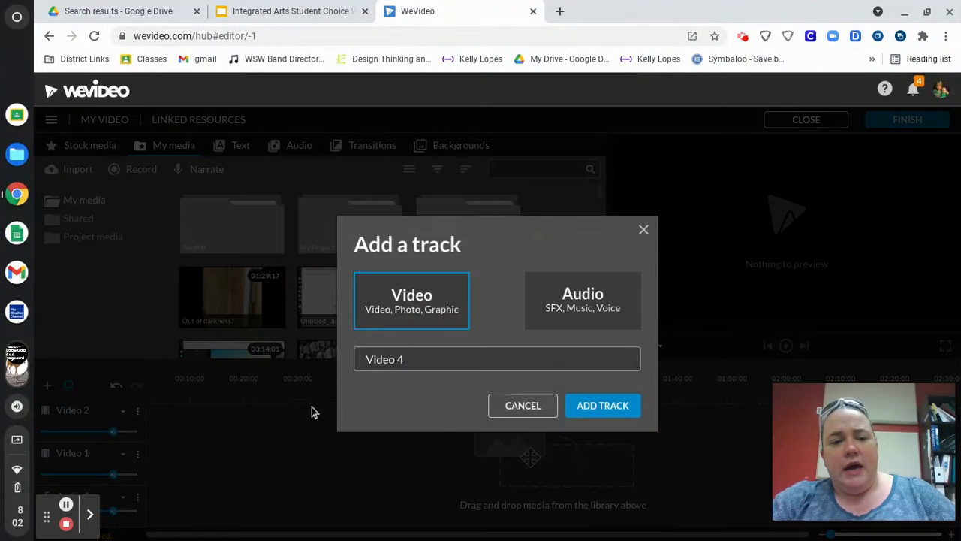
pyautogui.click(594, 406)
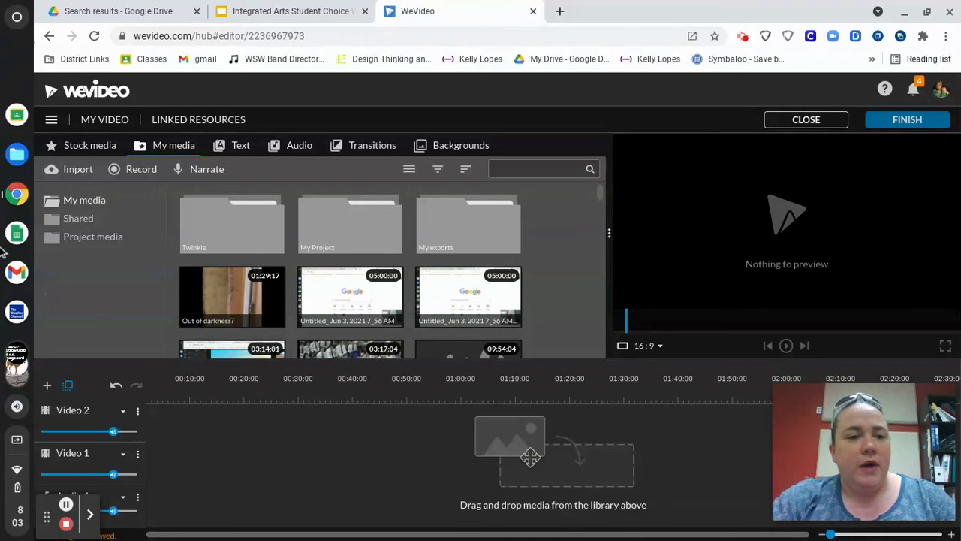
# - Search the stock media for "space" and place the 3D space flight animation at the start of the Video 1 track
pyautogui.click(90, 147)
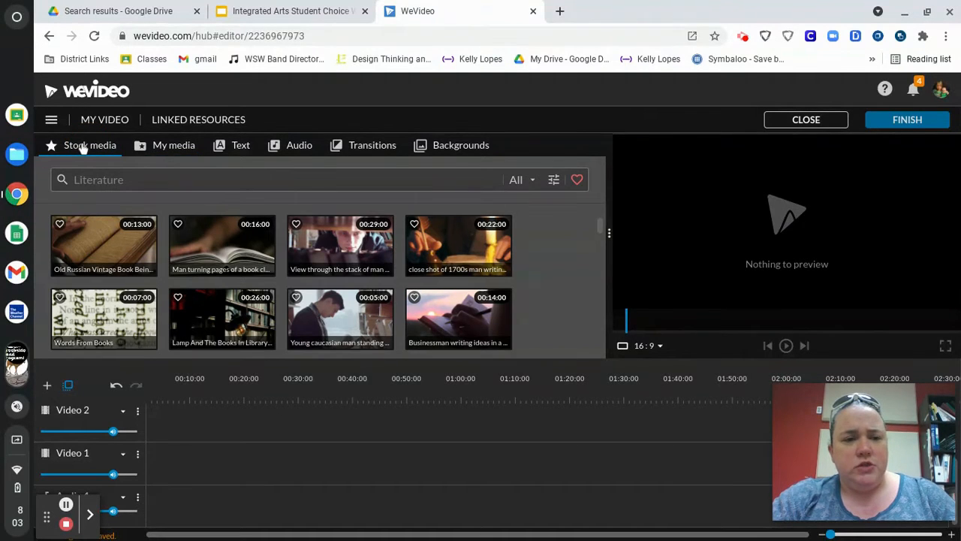
pyautogui.click(119, 179)
pyautogui.write('space')
pyautogui.press('Return')
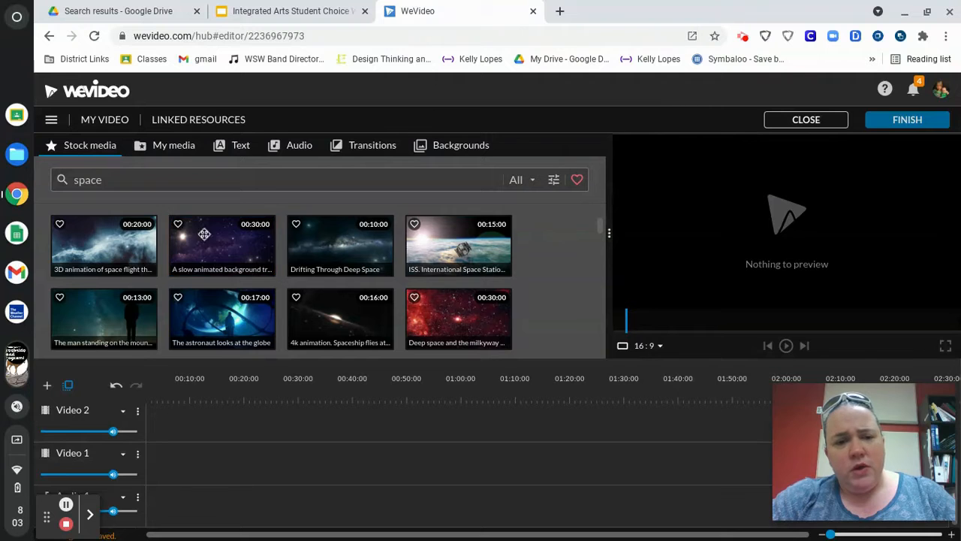
pyautogui.click(94, 237)
pyautogui.moveTo(141, 296); pyautogui.dragTo(159, 455)
pyautogui.moveTo(97, 232); pyautogui.dragTo(131, 259)
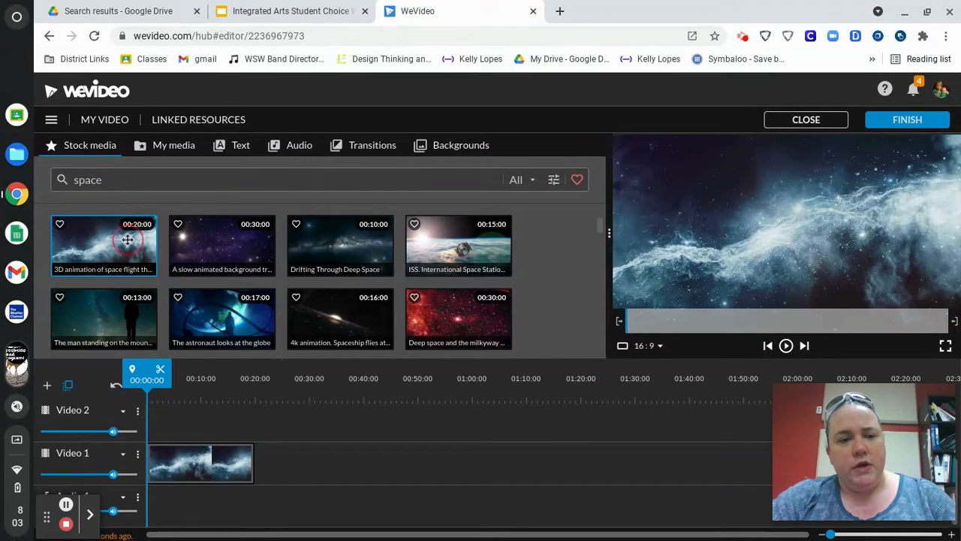
# - Place the stock clip of the man standing on the mountain on Video 2, ending level with the Video 1 clip
pyautogui.moveTo(103, 327); pyautogui.dragTo(205, 422)
pyautogui.moveTo(180, 371); pyautogui.dragTo(151, 376)
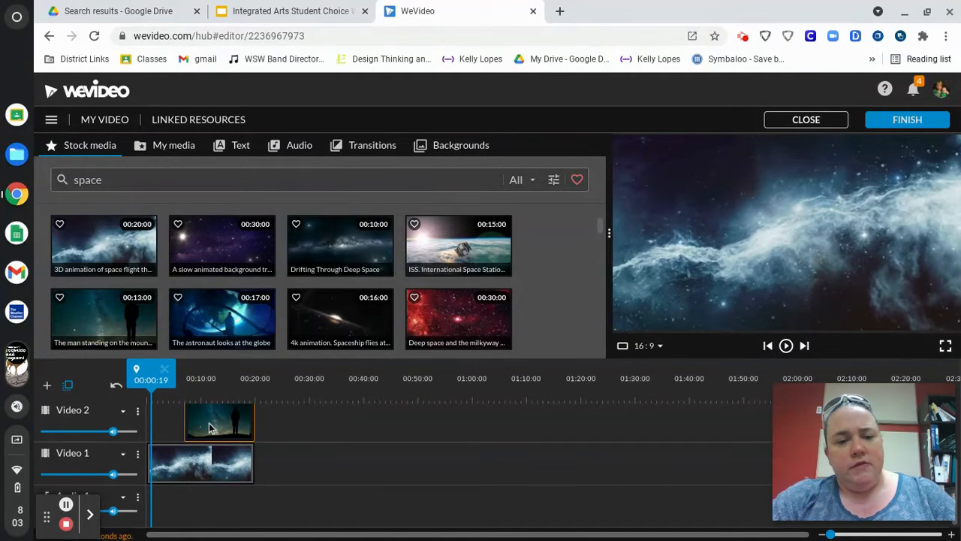
pyautogui.scroll(2, 210, 428)
pyautogui.scroll(-1, 223, 471)
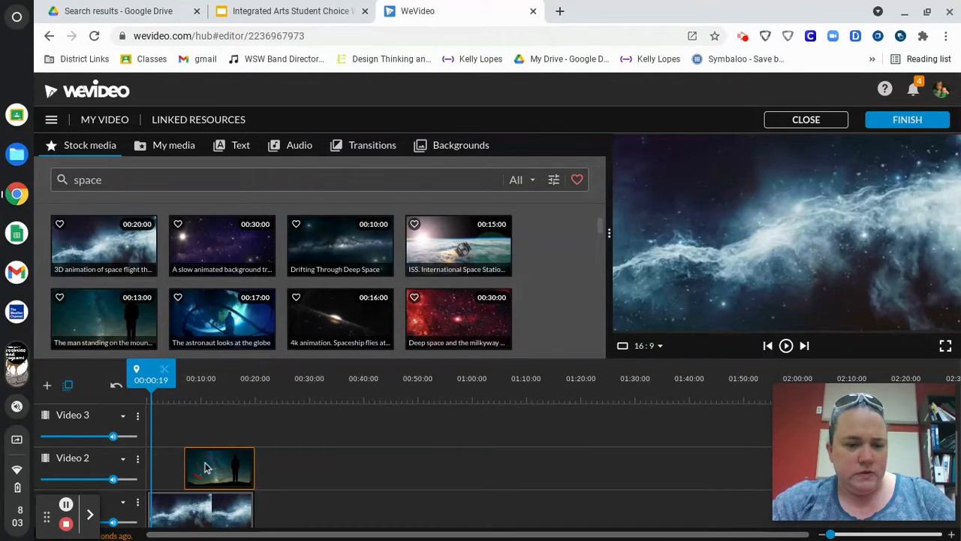
# - Turn on the opacity fade for the Video 2 clip, with 1 s in and 1 s out
pyautogui.click(219, 464)
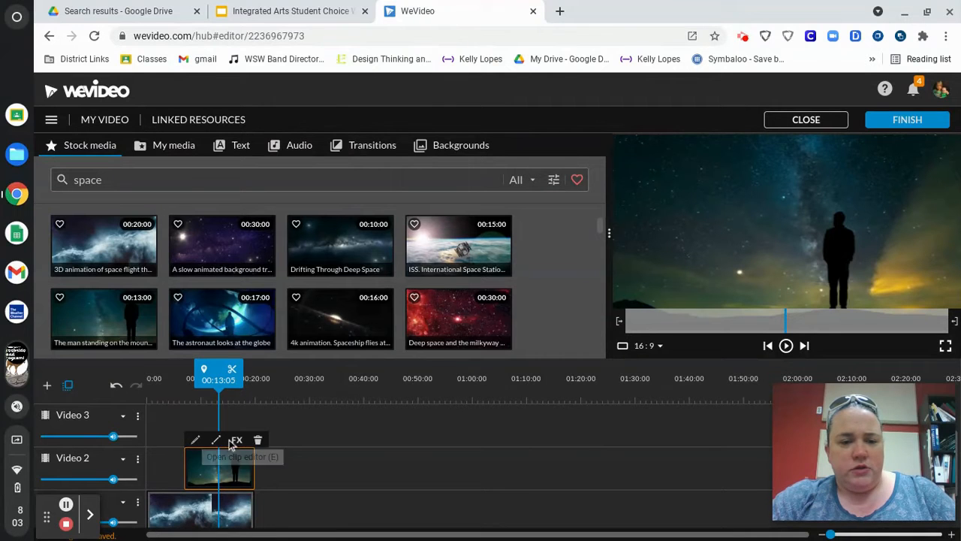
pyautogui.click(216, 441)
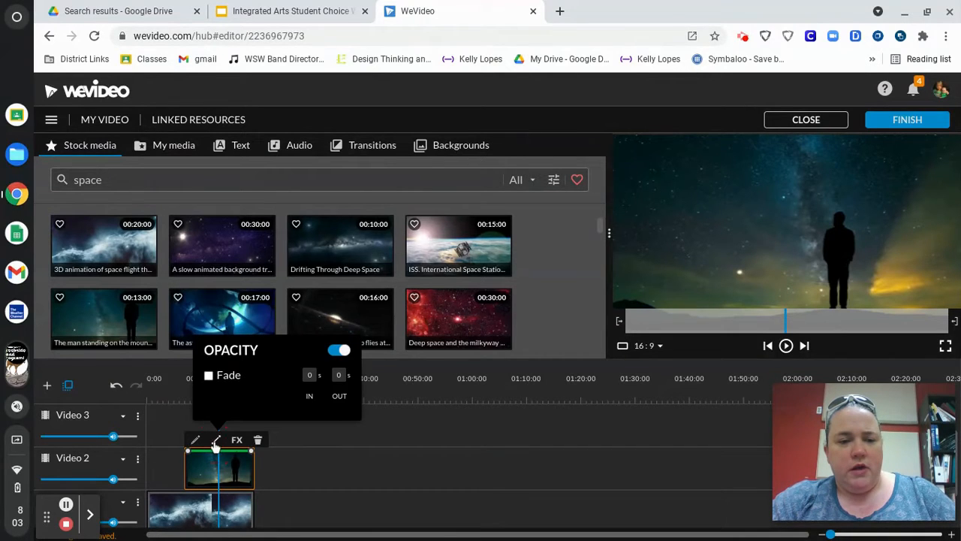
pyautogui.click(209, 376)
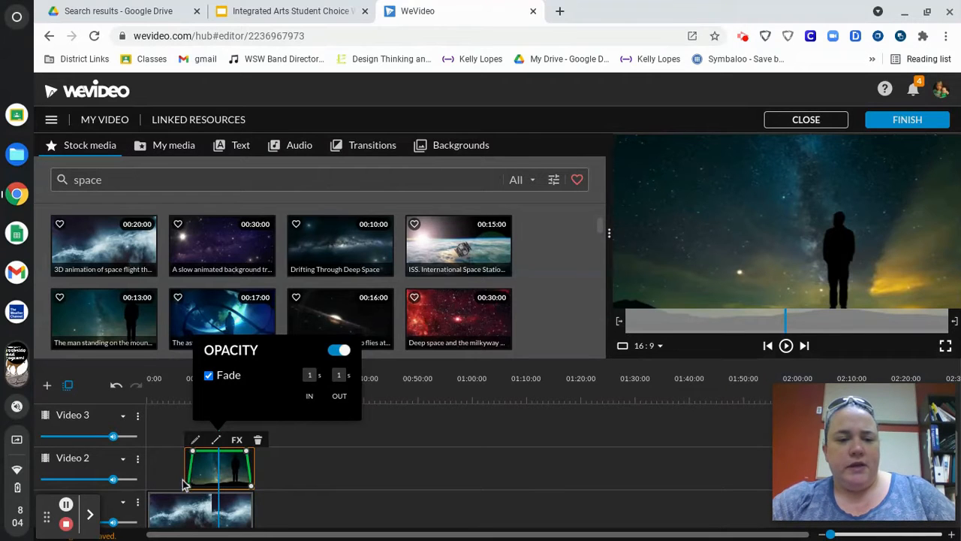
# - Shape the Video 2 clip's opacity to dip to the bottom at mid-clip, with a high point on each side of the dip
pyautogui.click(220, 453)
pyautogui.moveTo(219, 455); pyautogui.dragTo(221, 501)
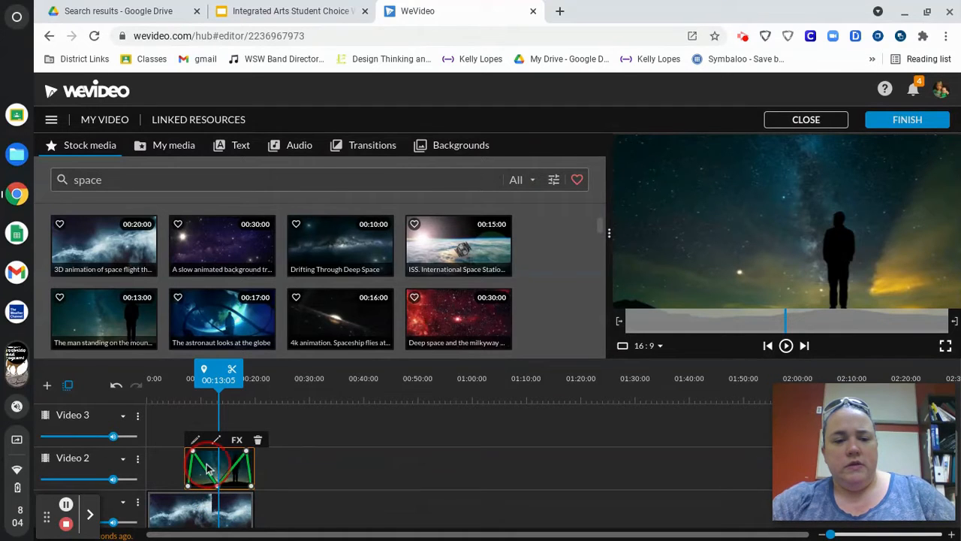
pyautogui.moveTo(207, 470)
pyautogui.mouseDown()
pyautogui.moveTo(209, 452)
pyautogui.moveTo(234, 449)
pyautogui.mouseUp()
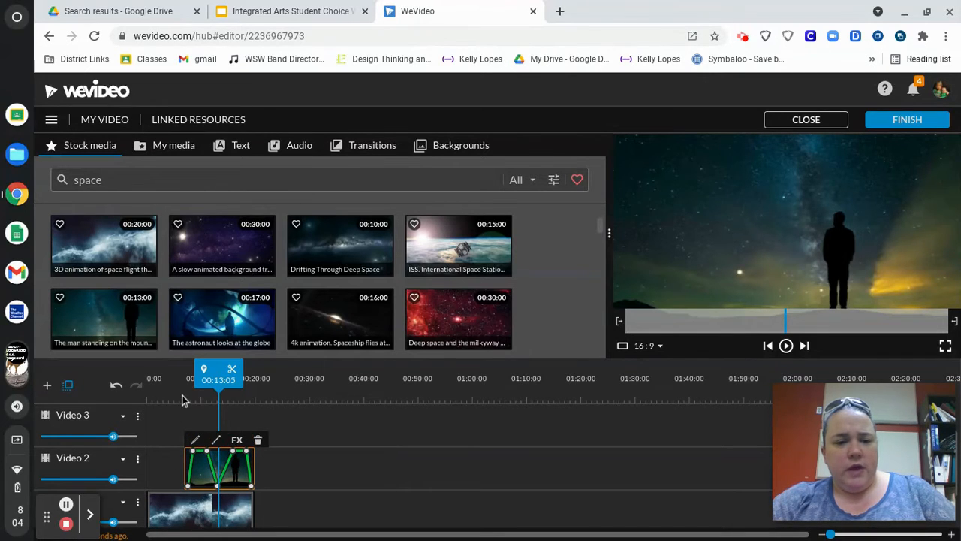
pyautogui.moveTo(208, 377); pyautogui.dragTo(172, 381)
# - Place the Universe audio clip from the stock results at the start of the Audio 1 track
pyautogui.scroll(-5, 274, 270)
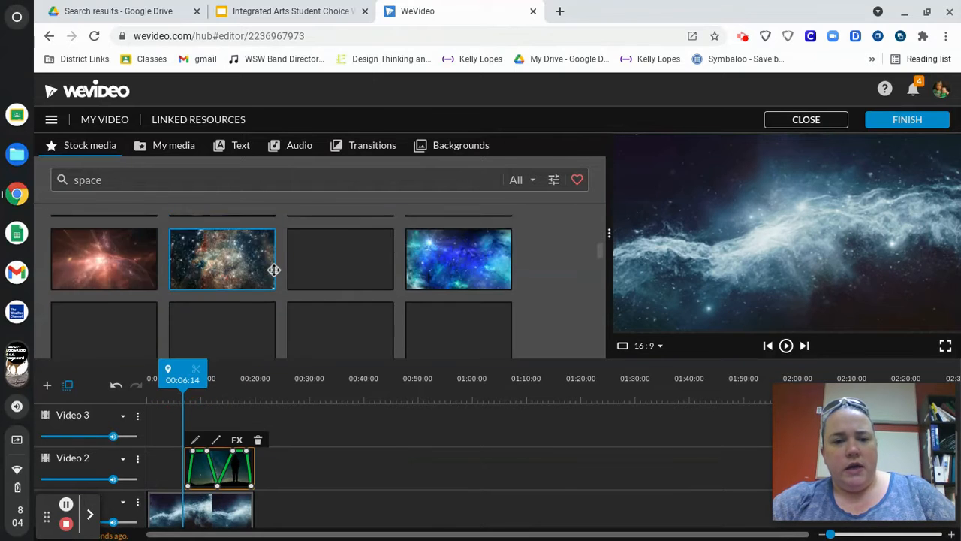
pyautogui.scroll(-3, 273, 269)
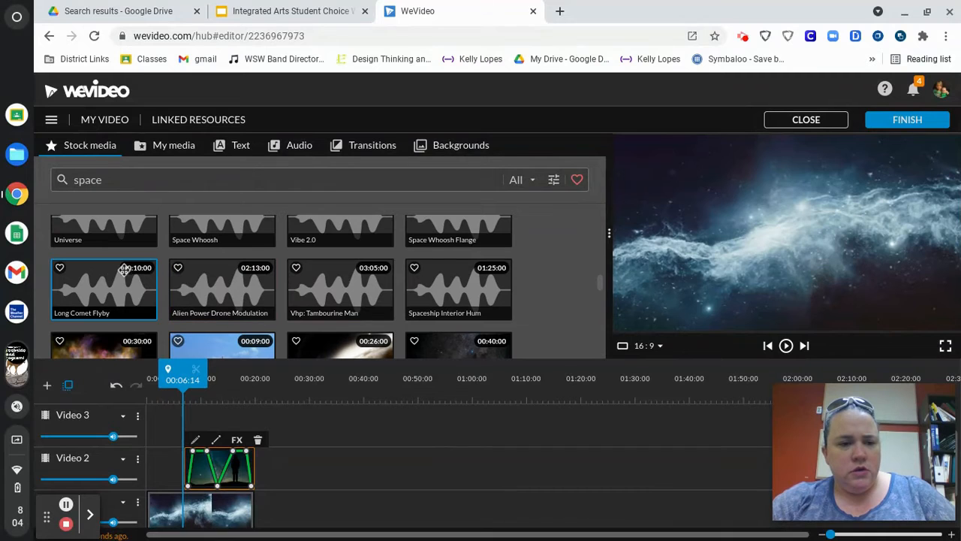
pyautogui.scroll(1, 275, 287)
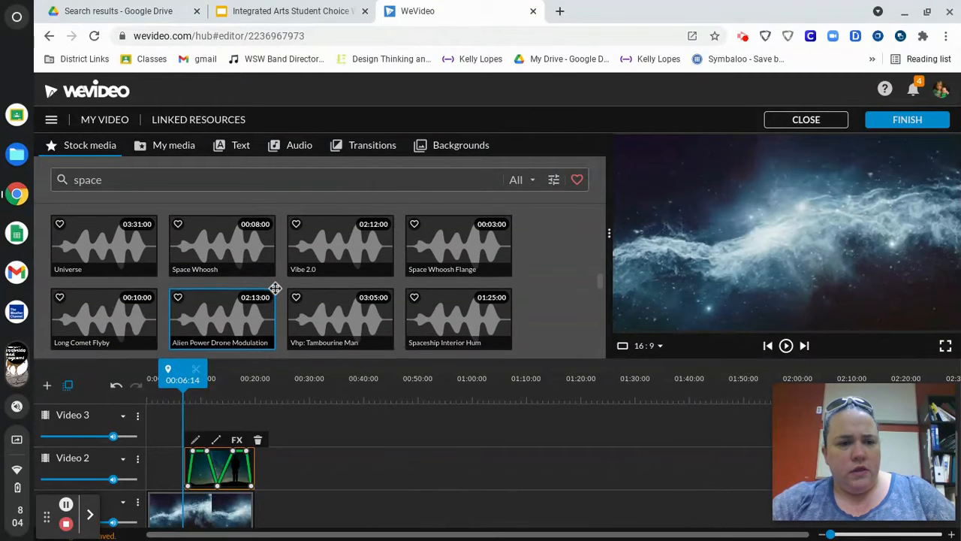
pyautogui.moveTo(83, 257); pyautogui.dragTo(151, 537)
# - Preview the Universe audio clip, and play the edited timeline from the start in full screen
pyautogui.click(129, 230)
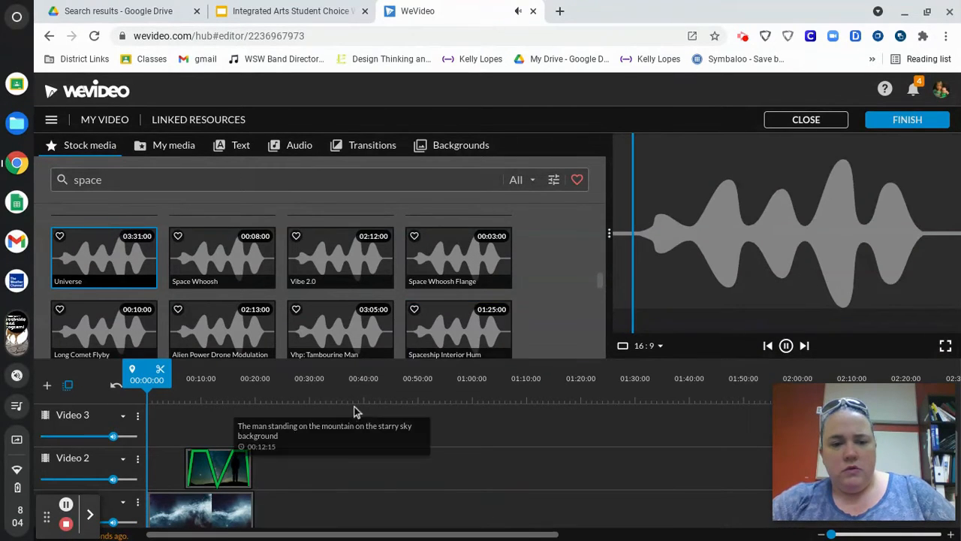
pyautogui.click(768, 346)
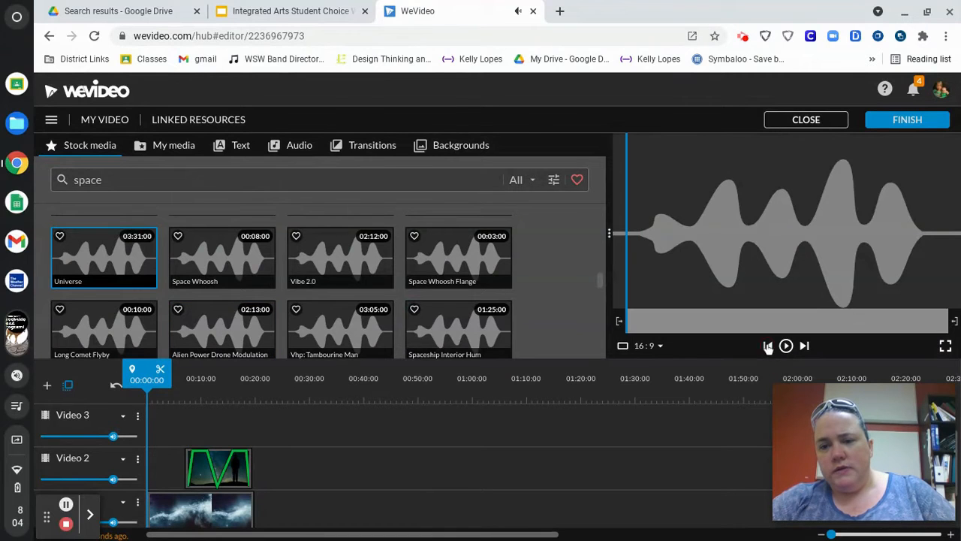
pyautogui.click(786, 346)
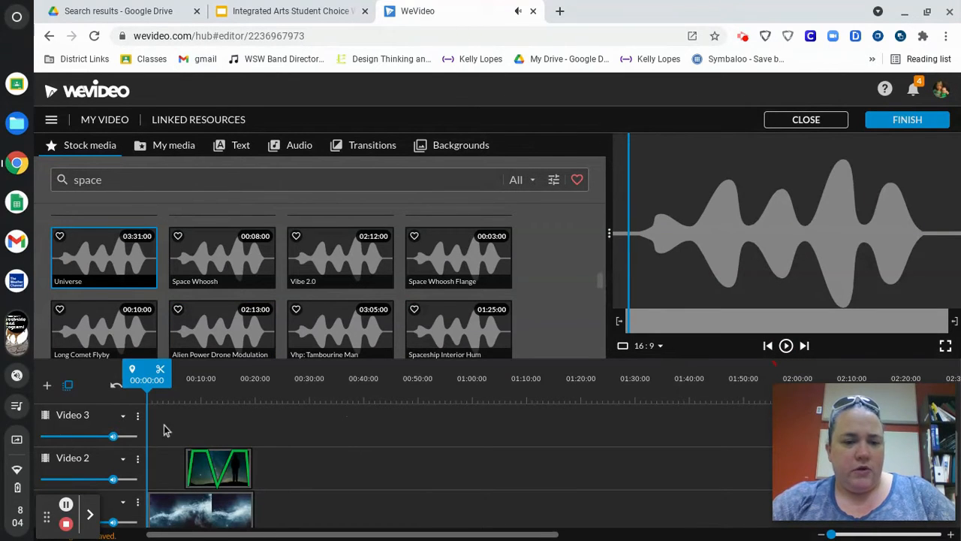
pyautogui.click(166, 464)
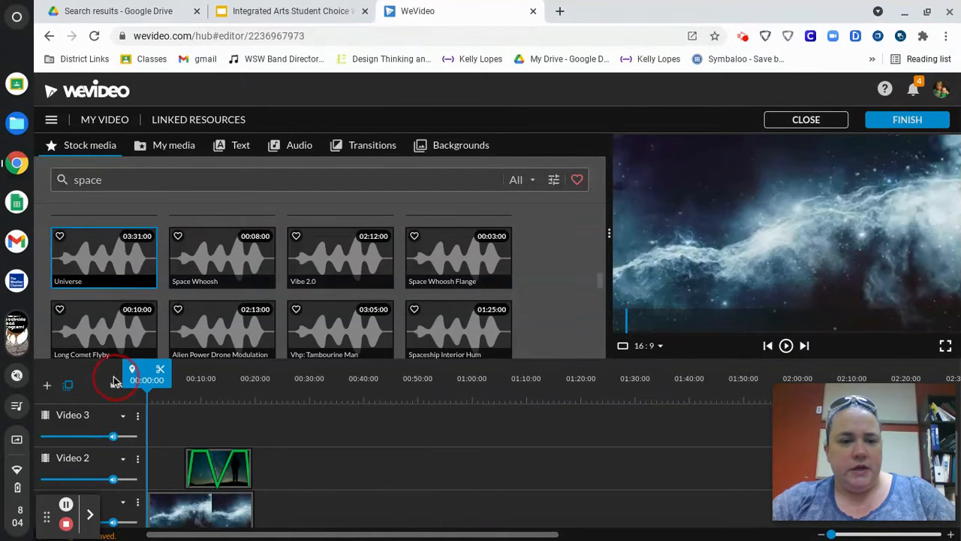
pyautogui.click(786, 345)
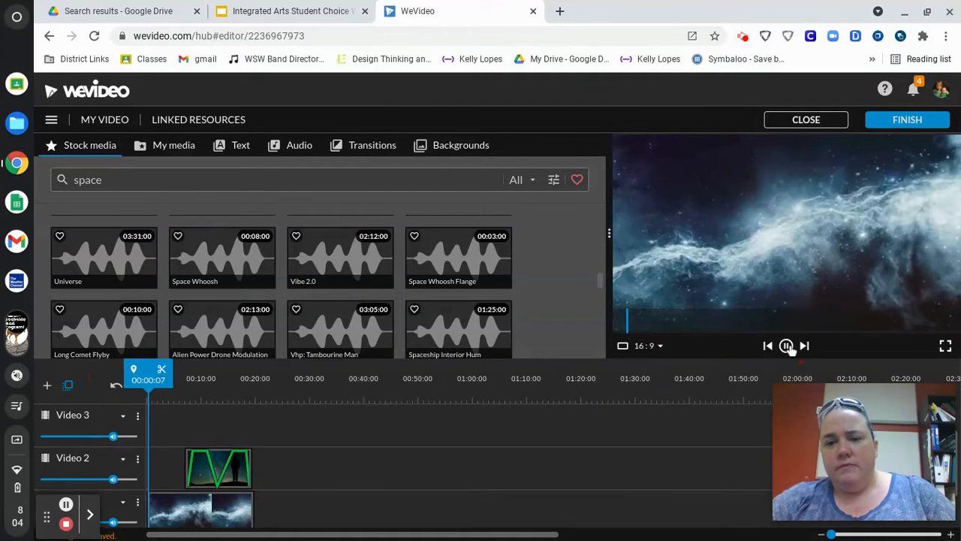
pyautogui.click(945, 346)
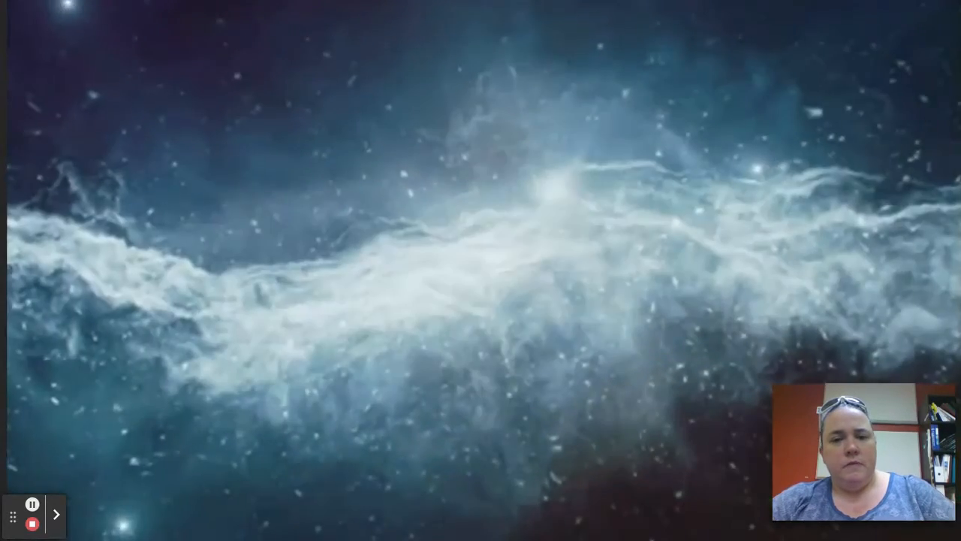
# - Stack the Drifting Through Deep Space, Deep space and the milkyway, and ISS stock clips on Video 1, 2 and 3, starting at 00:24:15
pyautogui.press('Escape')
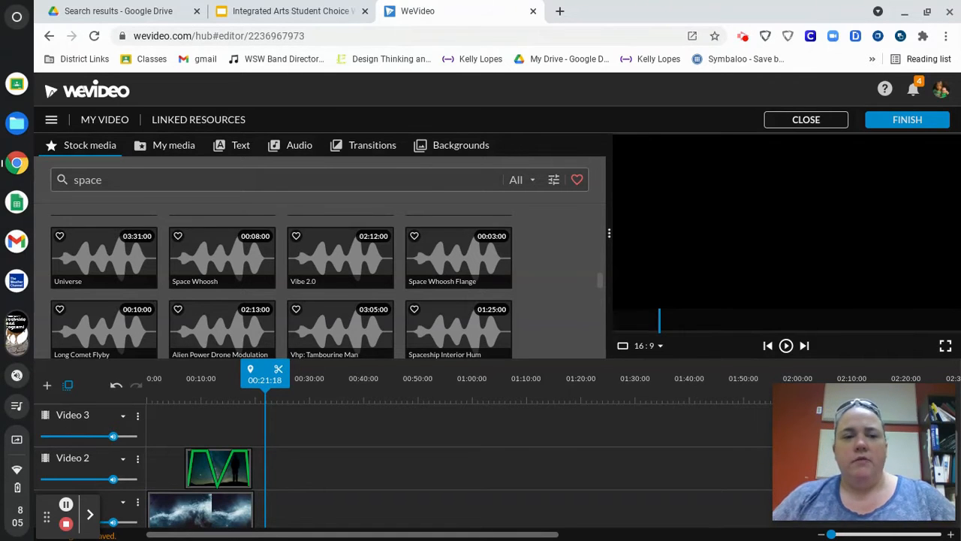
pyautogui.scroll(5, 370, 278)
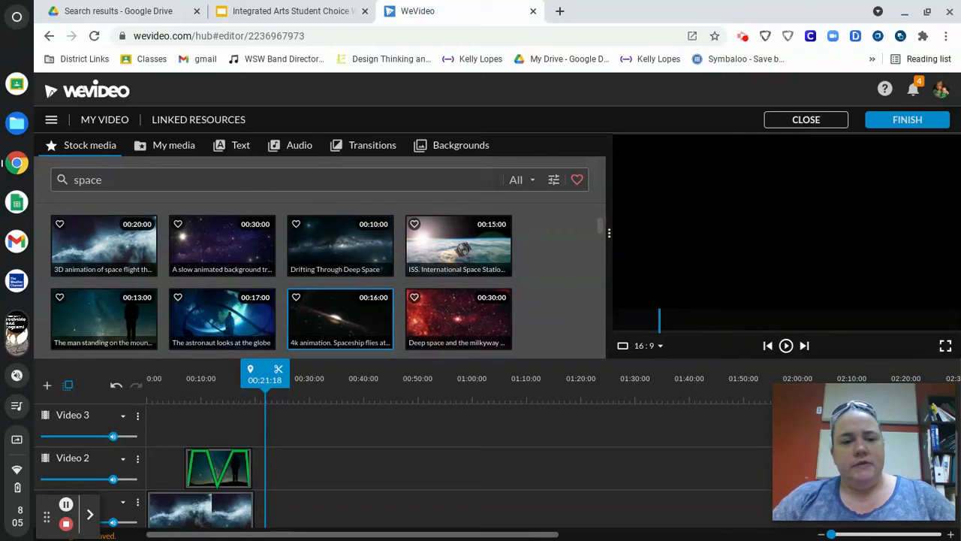
pyautogui.moveTo(336, 242); pyautogui.dragTo(300, 501)
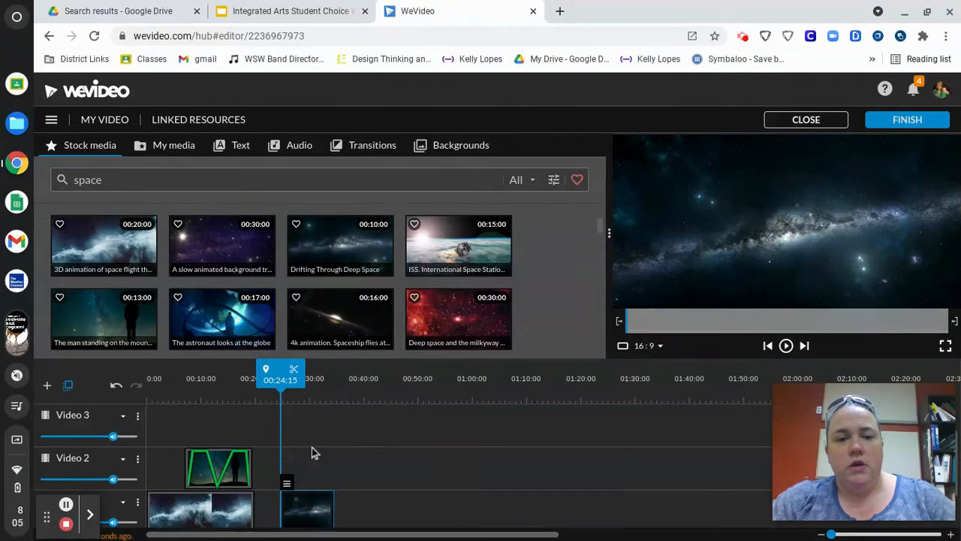
pyautogui.moveTo(327, 255); pyautogui.dragTo(321, 279)
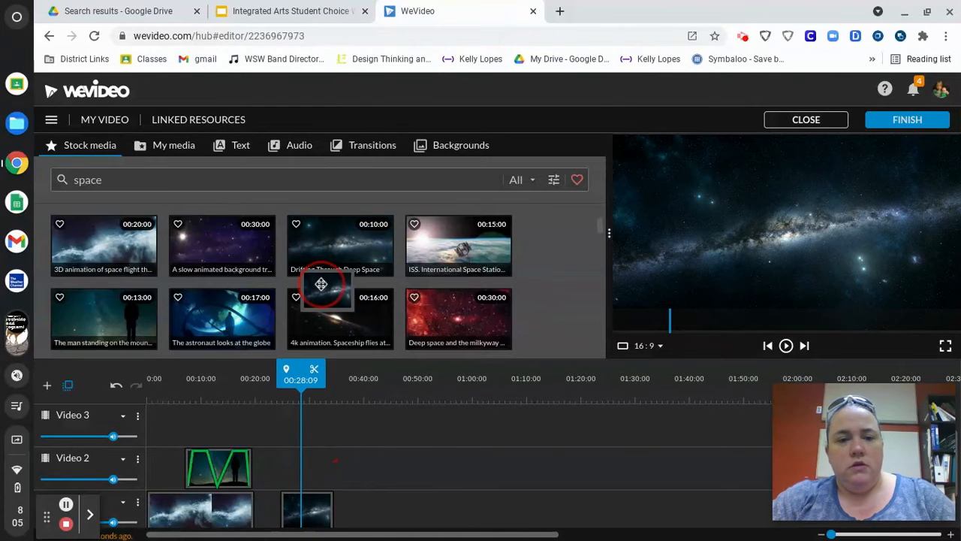
pyautogui.moveTo(428, 338); pyautogui.dragTo(303, 467)
pyautogui.moveTo(445, 232); pyautogui.dragTo(300, 429)
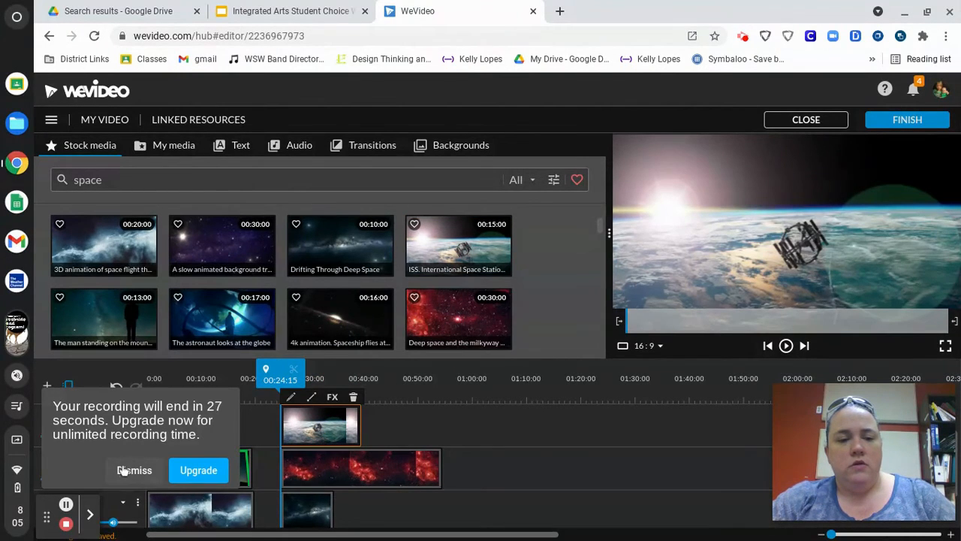
pyautogui.click(134, 470)
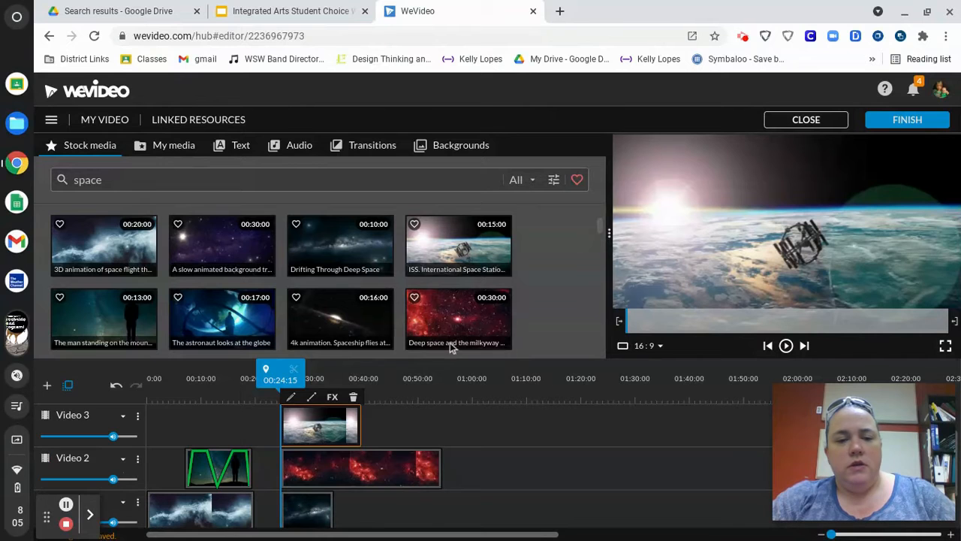
# - Add two video tracks and place the 4k animation spaceship clip on Video 4, starting at 00:24:15
pyautogui.click(46, 386)
pyautogui.click(581, 404)
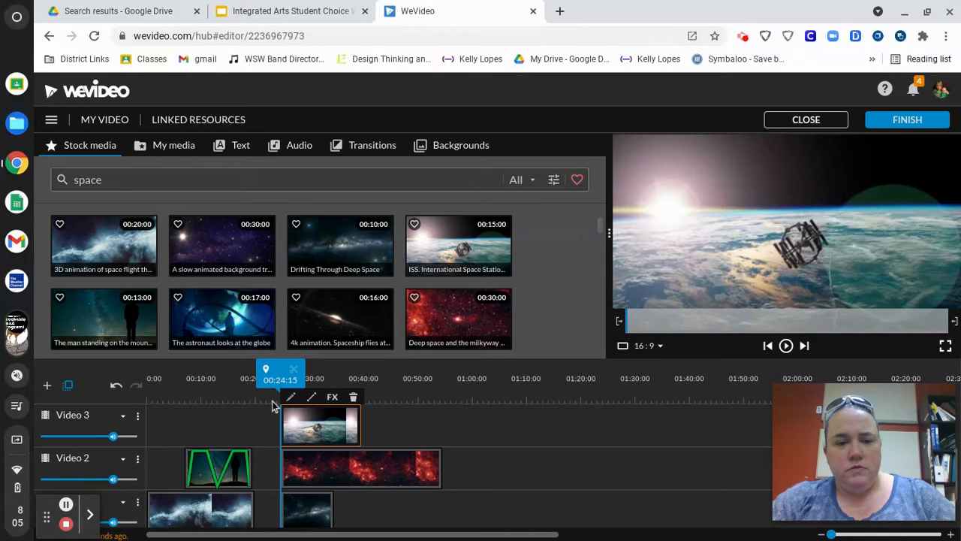
pyautogui.scroll(2, 462, 434)
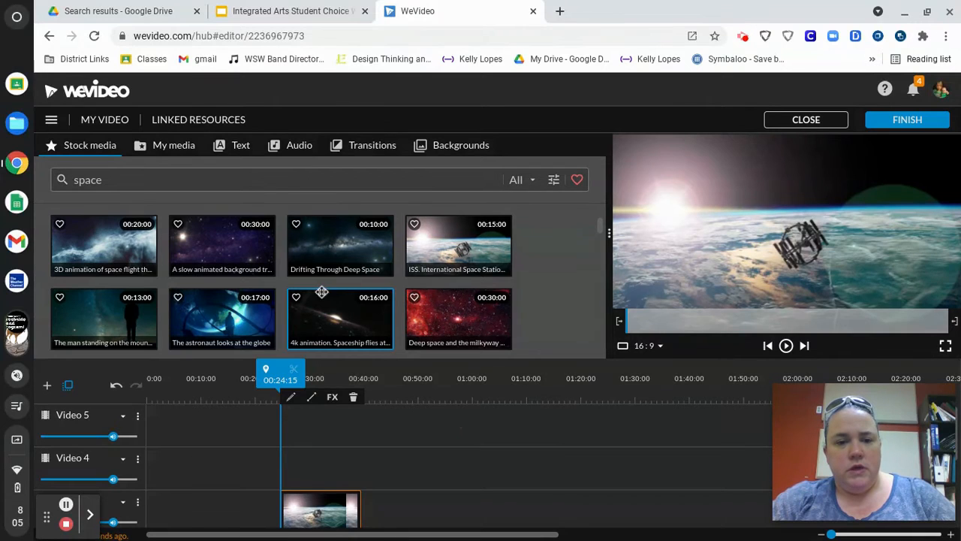
pyautogui.moveTo(323, 314); pyautogui.dragTo(300, 470)
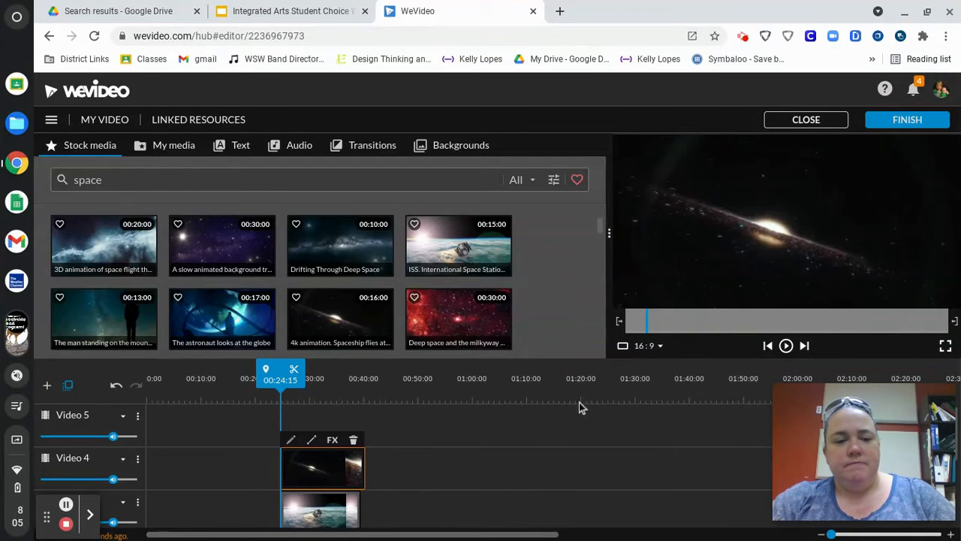
# - Set the Video 4 clip's animation start to scale 0.5 and place it in the frame's upper-left corner, at about x -8, y -17
pyautogui.click(65, 525)
pyautogui.scroll(-2, 453, 440)
pyautogui.scroll(1, 452, 440)
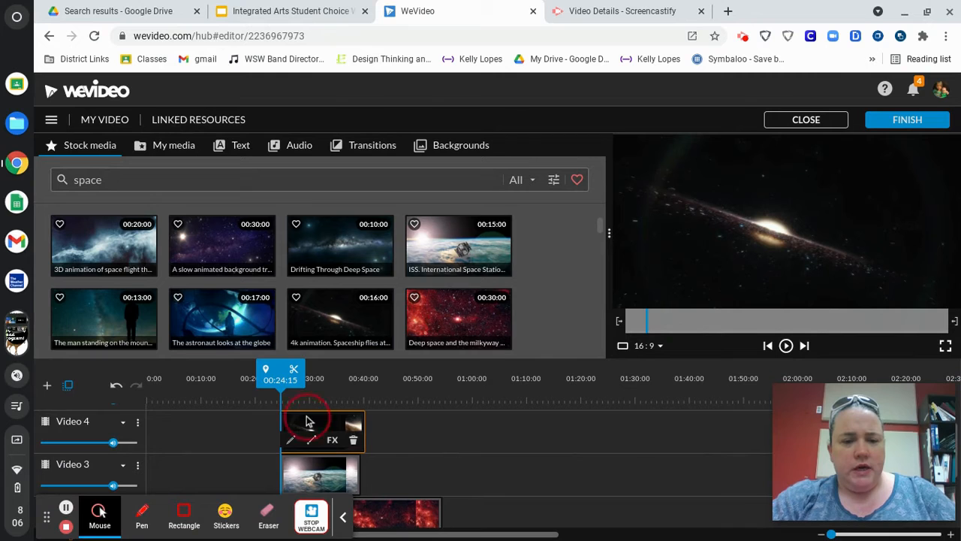
pyautogui.scroll(1, 485, 435)
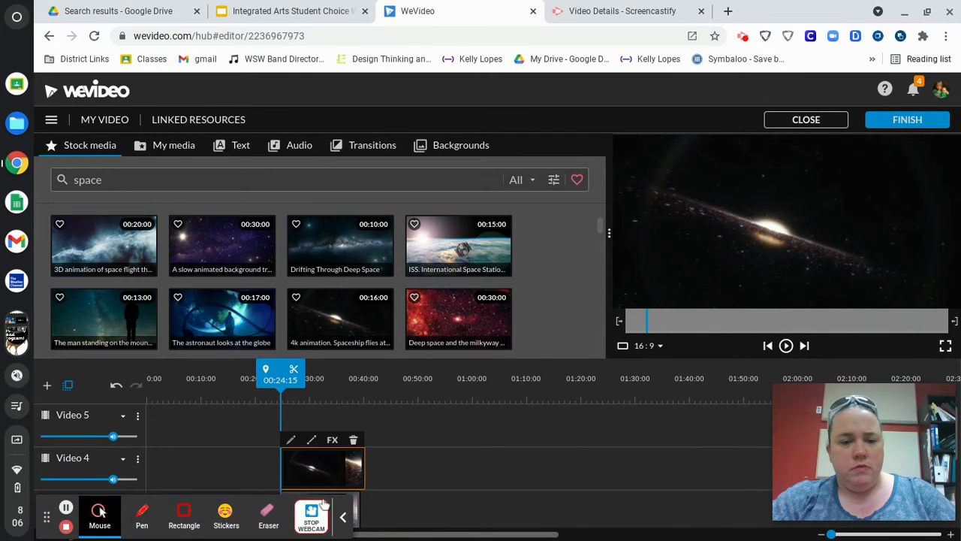
pyautogui.click(291, 440)
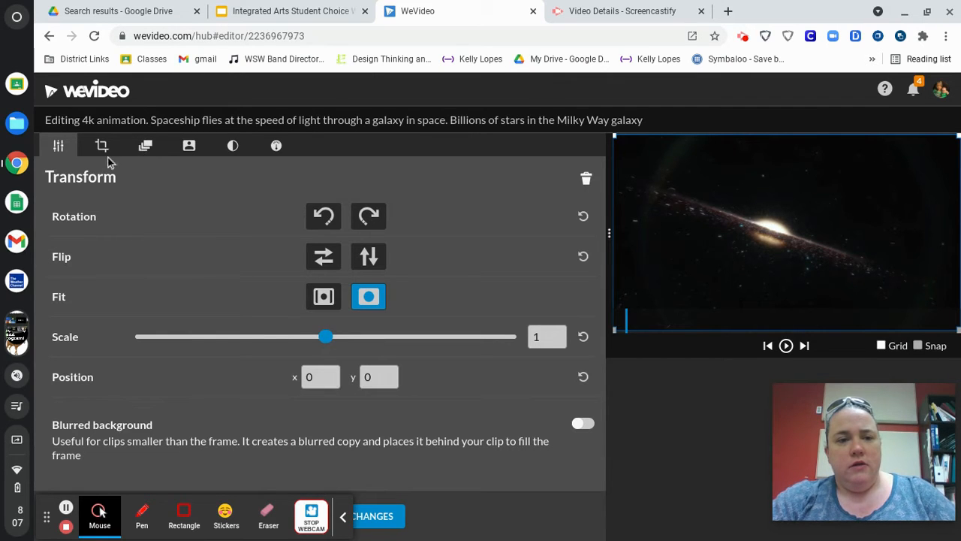
pyautogui.click(145, 147)
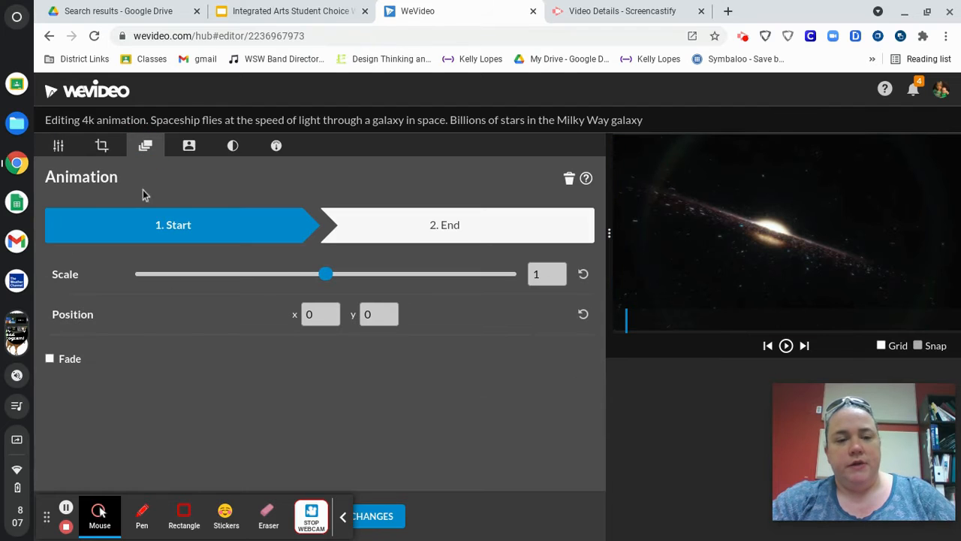
pyautogui.click(167, 232)
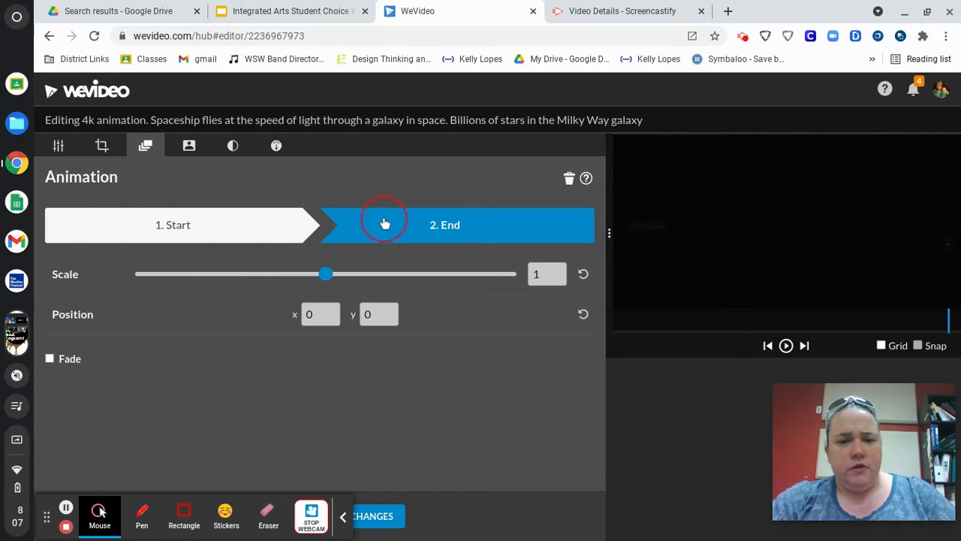
pyautogui.click(120, 225)
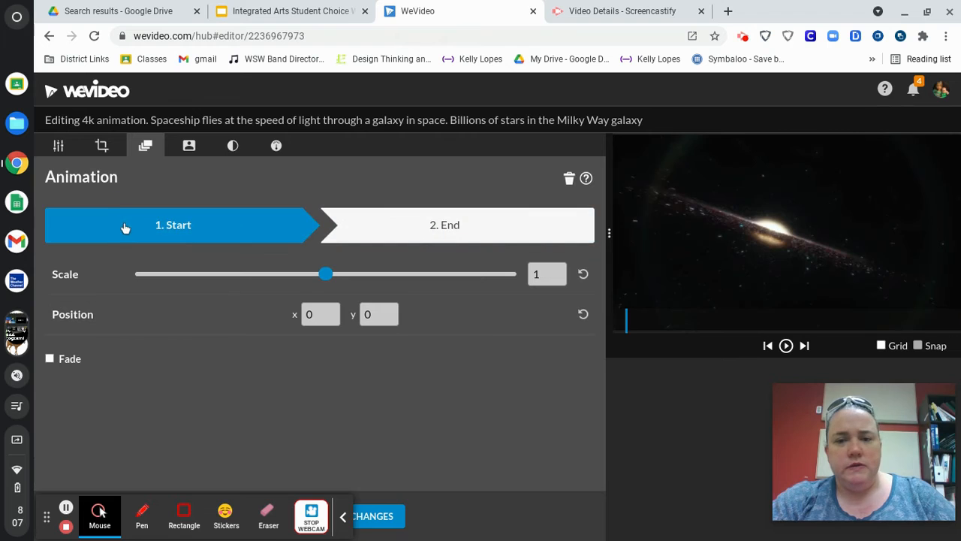
pyautogui.moveTo(325, 276); pyautogui.dragTo(229, 278)
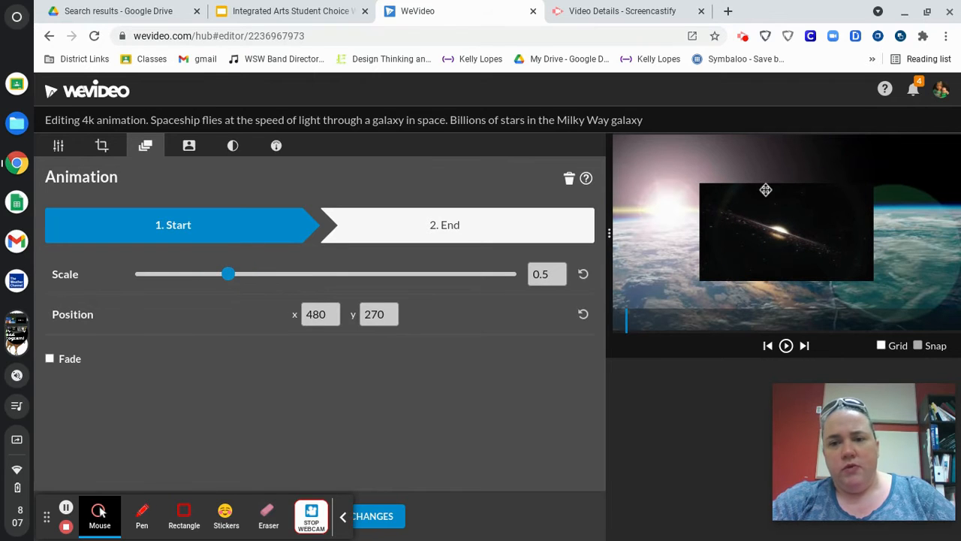
pyautogui.moveTo(782, 228); pyautogui.dragTo(694, 177)
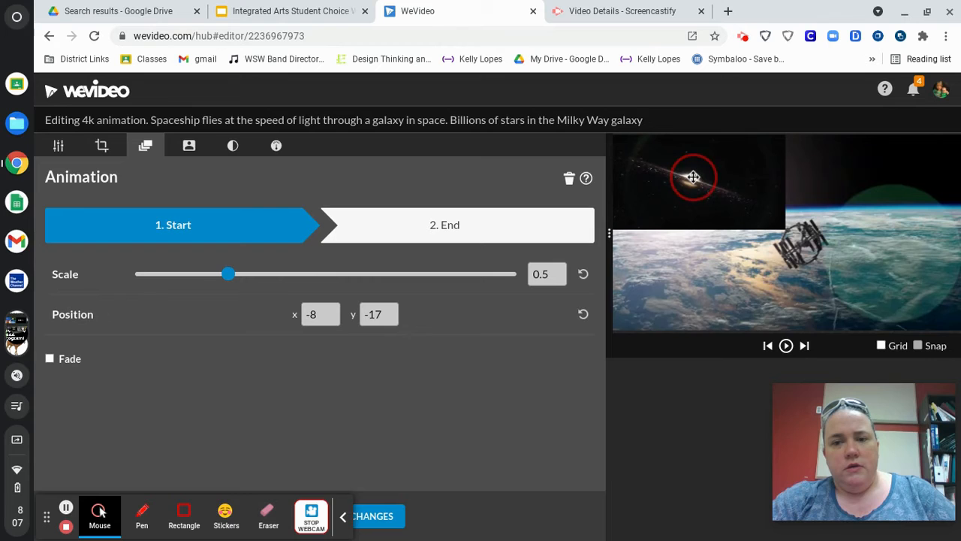
# - Set the Video 4 clip's animation end to scale 0.5 in the frame's lower-right corner, about x 968, y 541, and save the changes
pyautogui.click(424, 231)
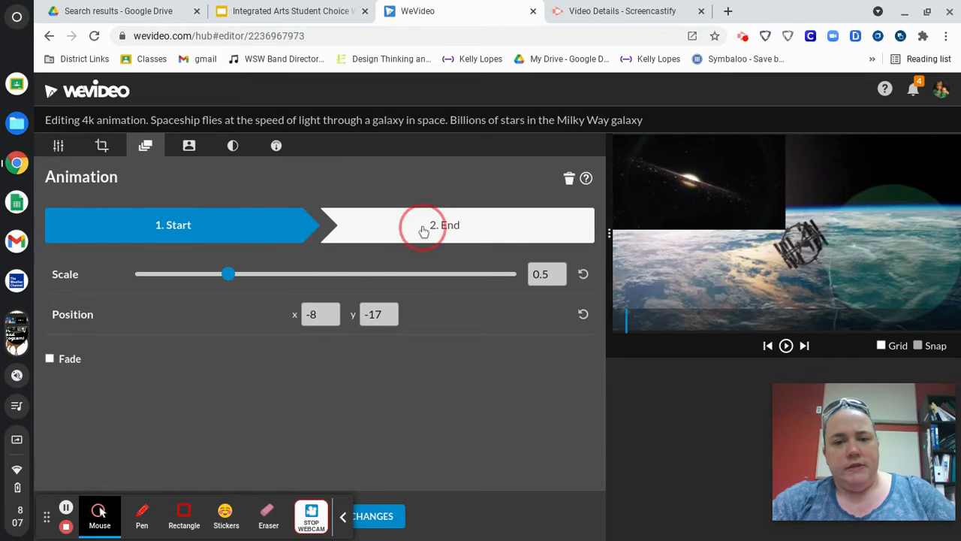
pyautogui.moveTo(318, 280); pyautogui.dragTo(229, 276)
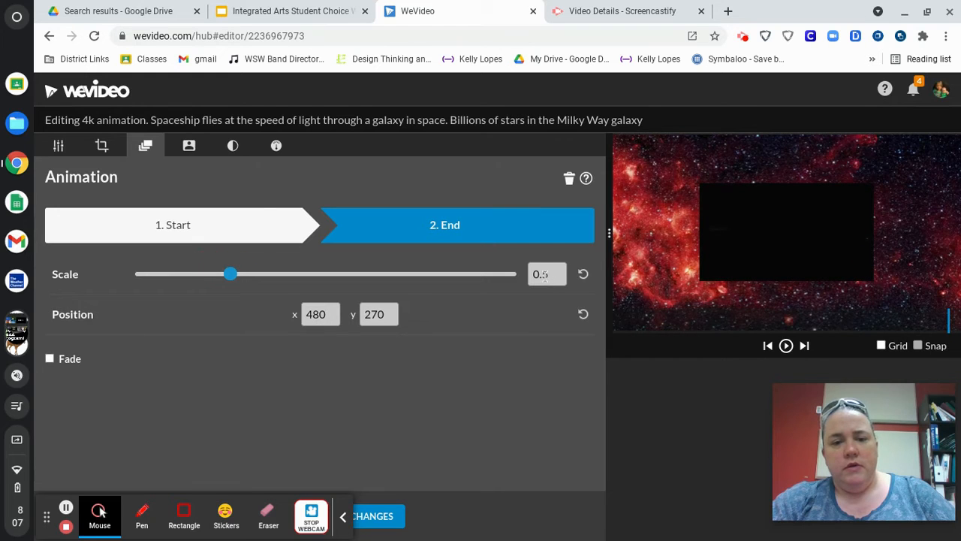
pyautogui.moveTo(759, 218); pyautogui.dragTo(849, 271)
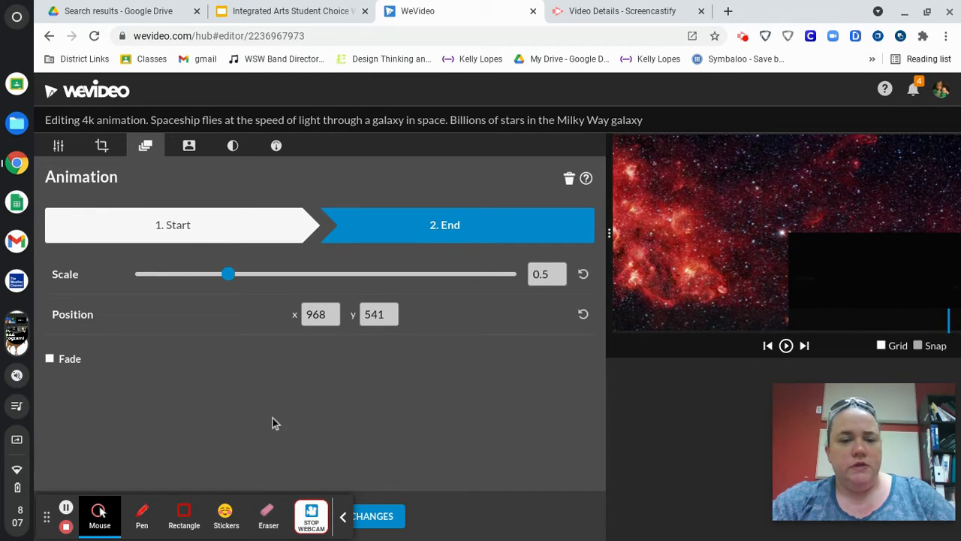
pyautogui.click(383, 516)
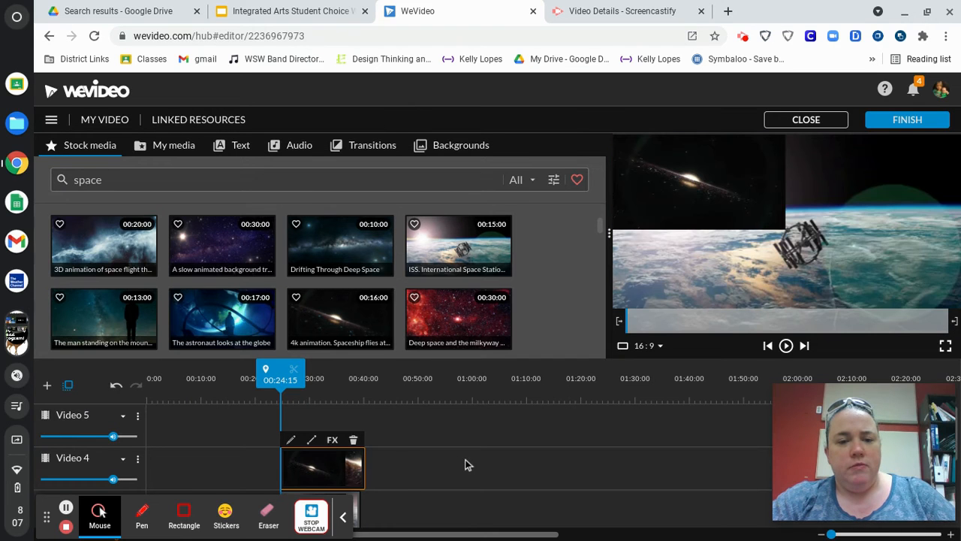
# - Set the animation end of the Video 3 space station clip to scale 0.5, placed at about x -63, y 29
pyautogui.scroll(-4, 465, 465)
pyautogui.click(312, 419)
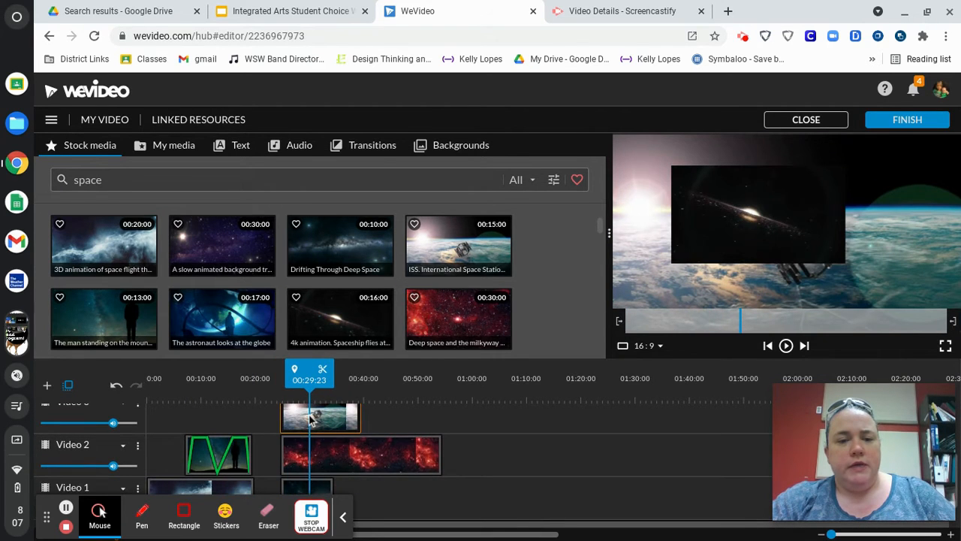
pyautogui.doubleClick(298, 443)
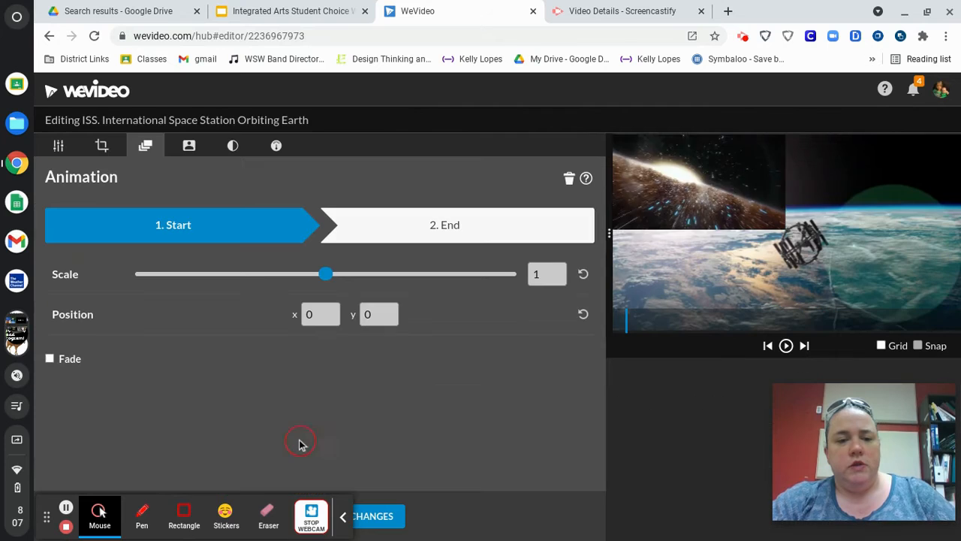
pyautogui.click(168, 232)
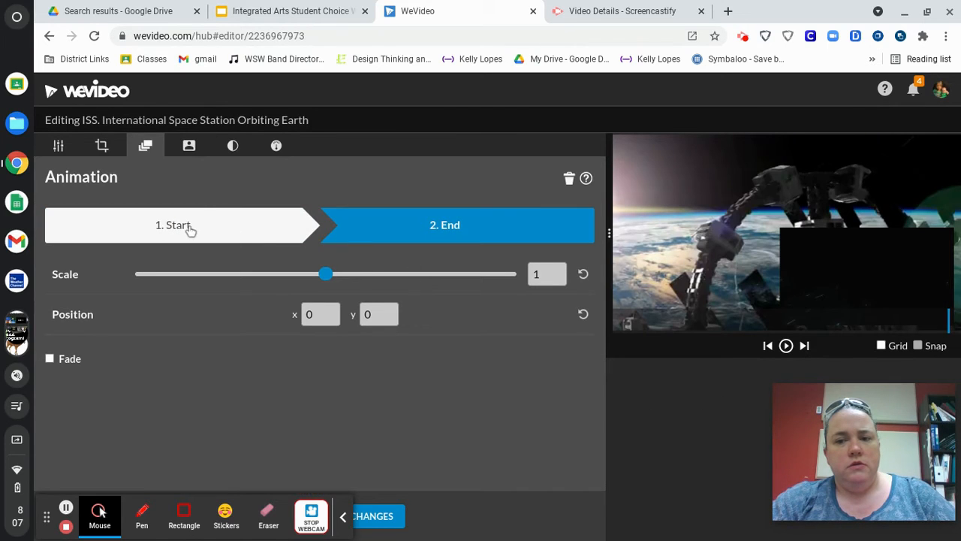
pyautogui.moveTo(328, 280); pyautogui.dragTo(233, 283)
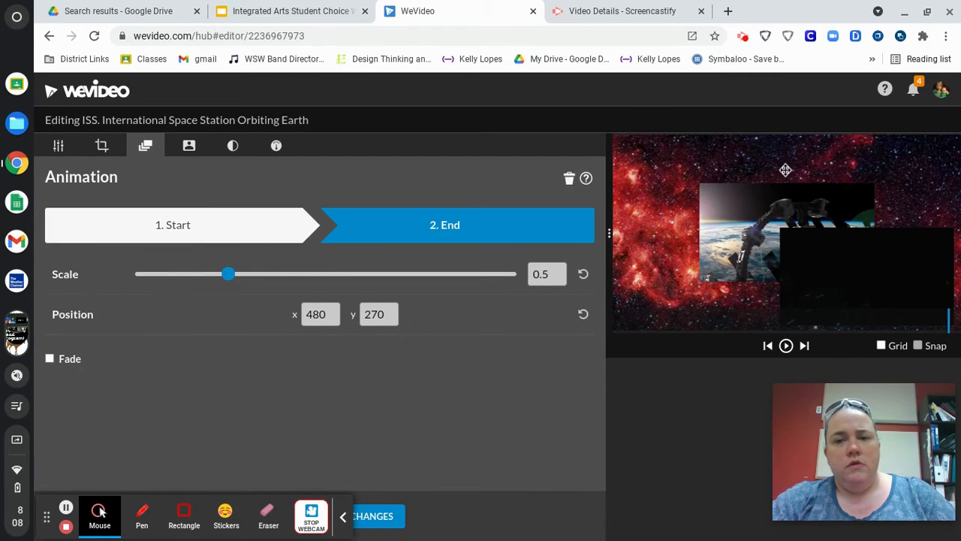
pyautogui.moveTo(746, 221); pyautogui.dragTo(644, 182)
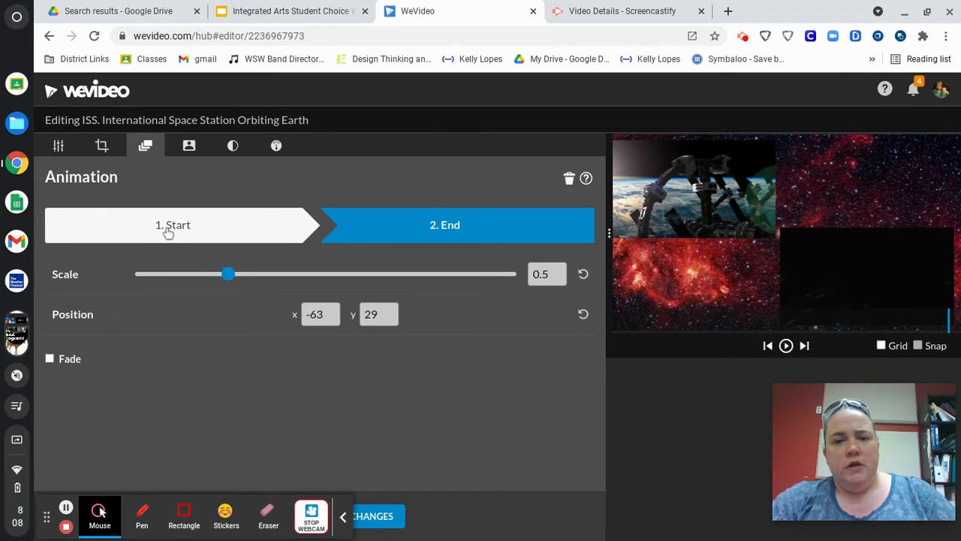
# - Set the space station clip's animation start to scale 0.5 and move it to the frame's lower-left corner
pyautogui.click(125, 236)
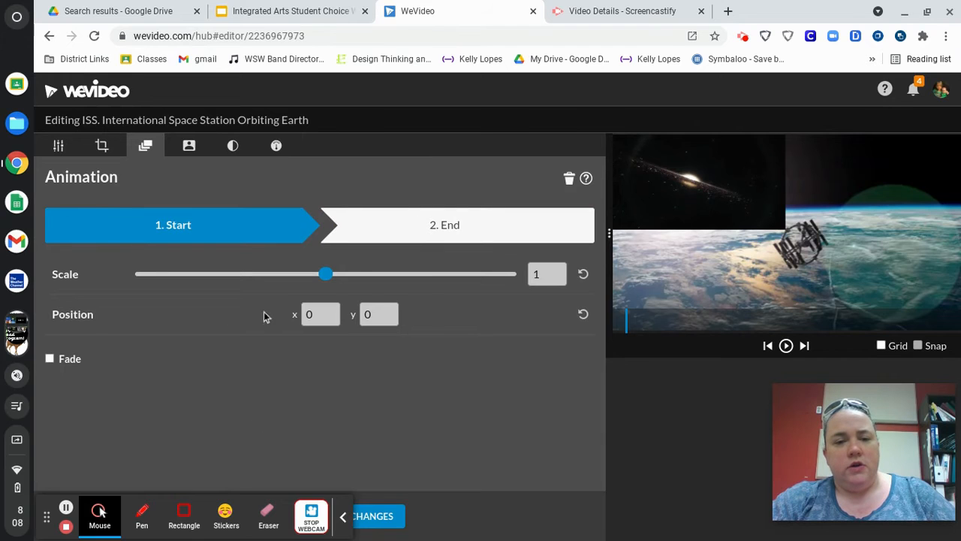
pyautogui.moveTo(325, 274); pyautogui.dragTo(244, 280)
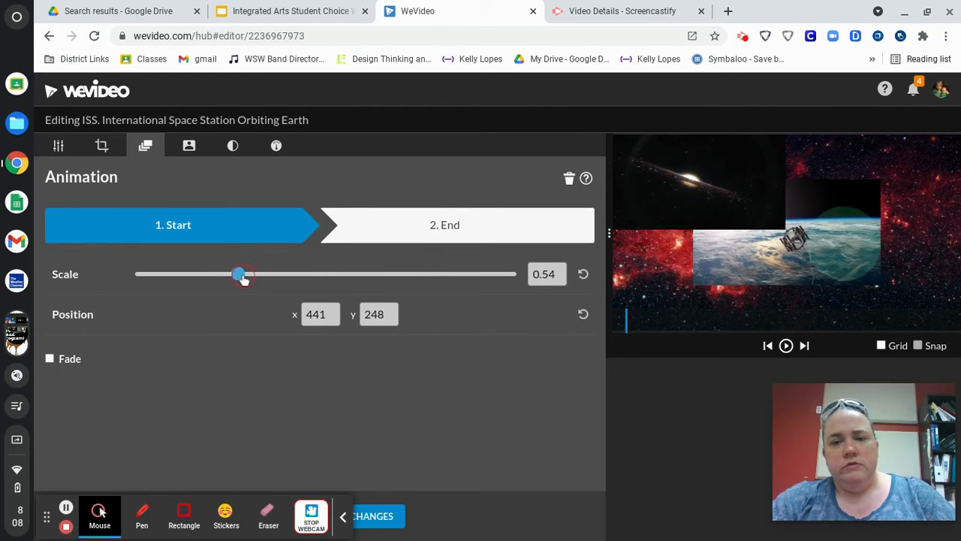
pyautogui.doubleClick(546, 273)
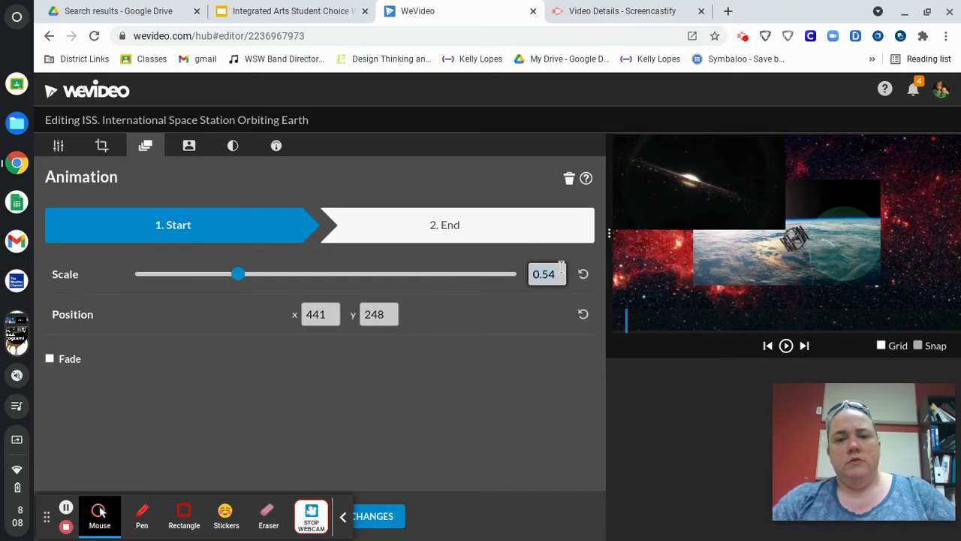
pyautogui.press('BackSpace')
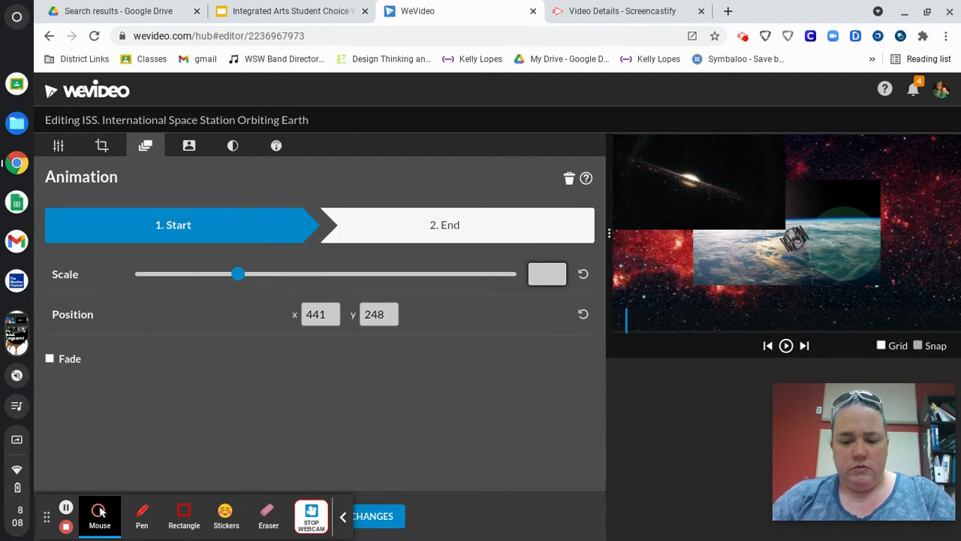
pyautogui.write('.5')
pyautogui.press('Return')
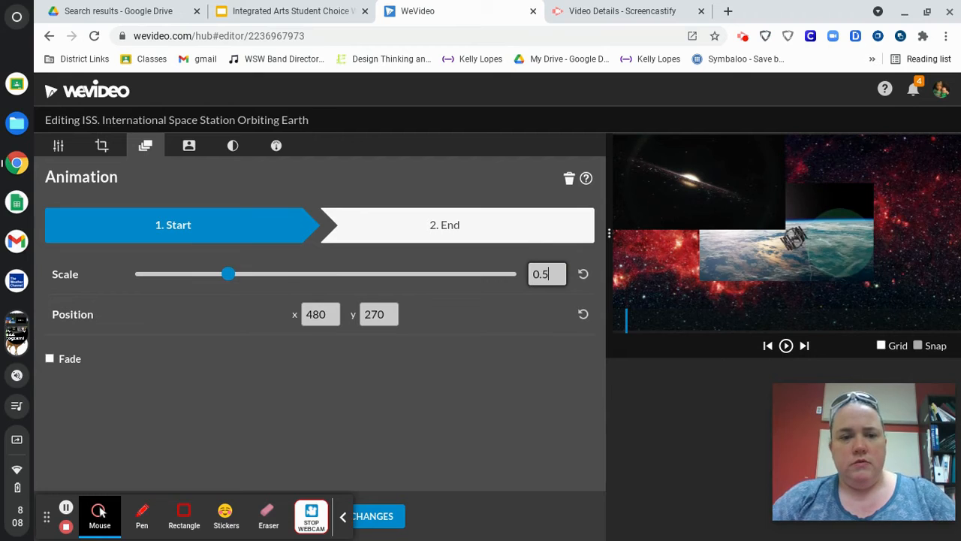
pyautogui.moveTo(740, 250); pyautogui.dragTo(643, 294)
# - Move the space station clip's animation end to the frame's upper-right corner, about x 902, y -40, and save the changes
pyautogui.click(445, 225)
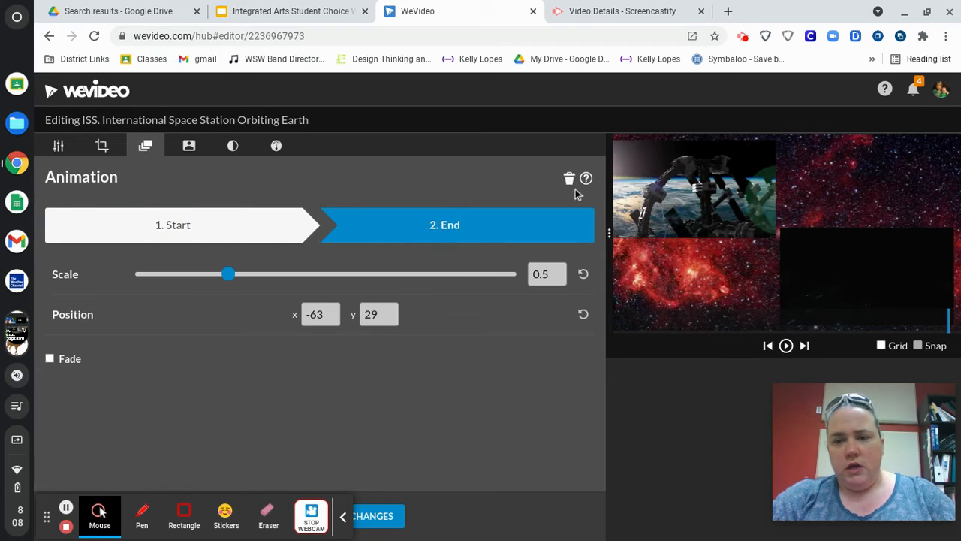
pyautogui.moveTo(669, 197); pyautogui.dragTo(836, 182)
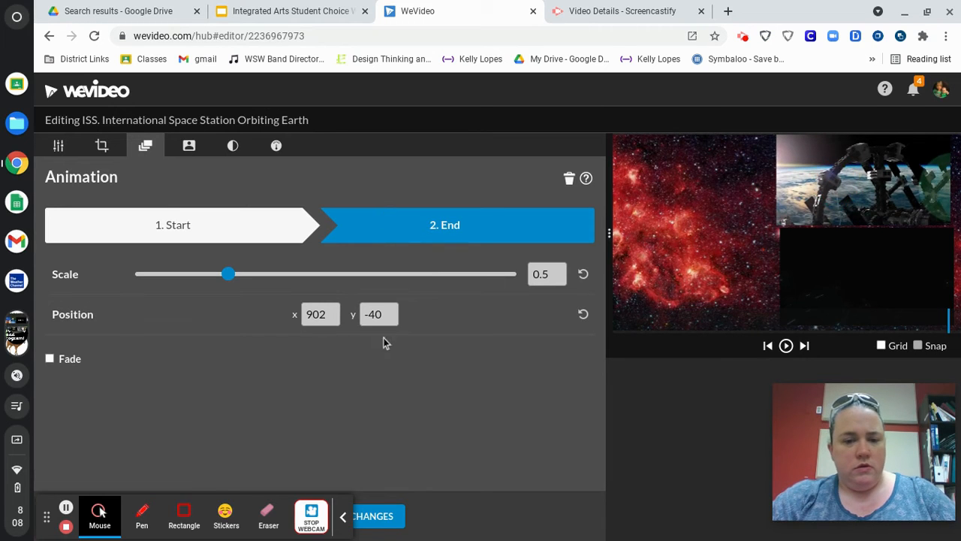
pyautogui.click(383, 515)
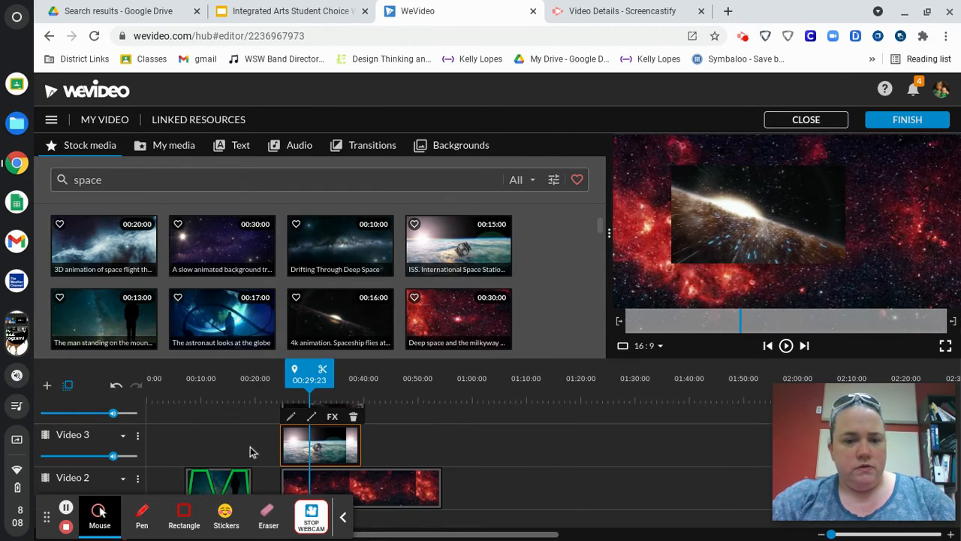
pyautogui.scroll(-1, 294, 461)
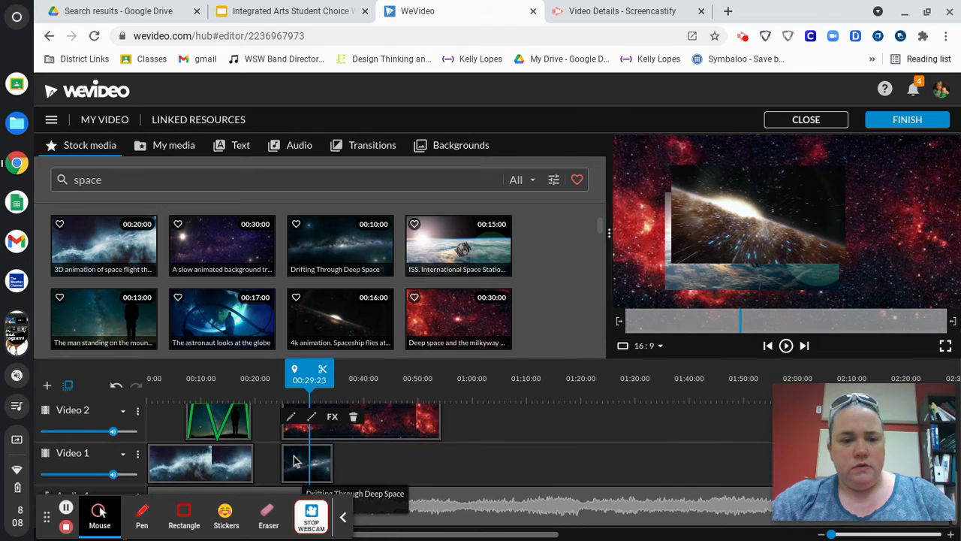
# - Trim the Video 2 red milky way clip to end at 00:34:15 and set its animation start to scale 0.5 at about x 949, y 526
pyautogui.click(391, 425)
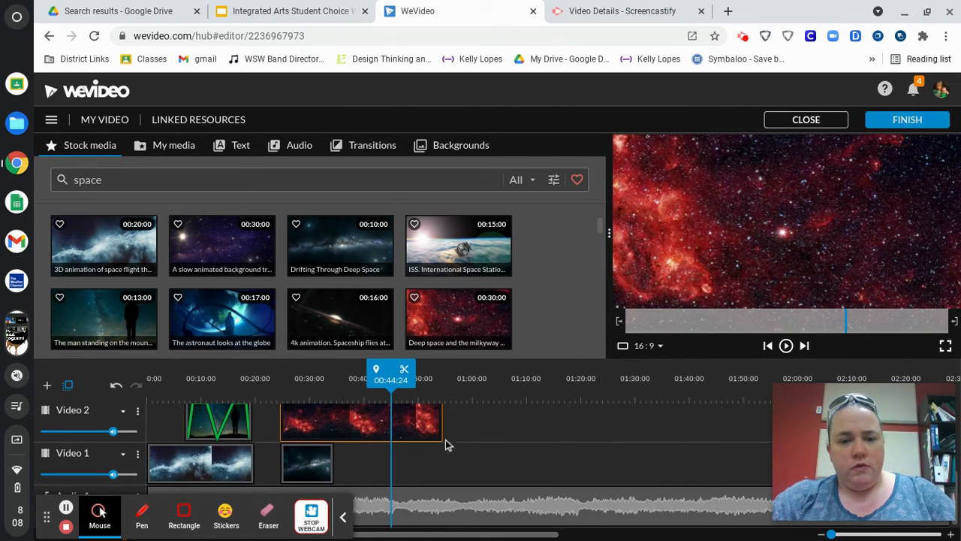
pyautogui.moveTo(440, 421); pyautogui.dragTo(335, 422)
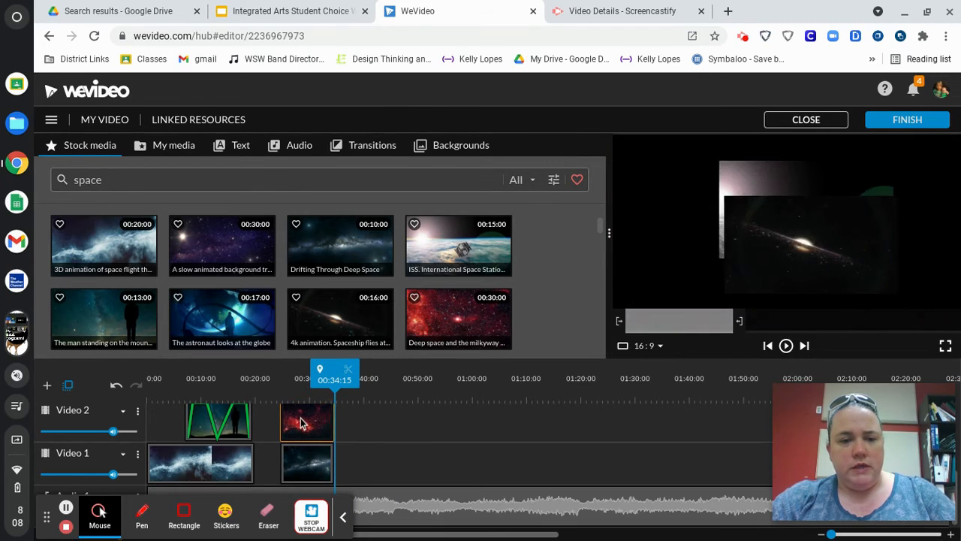
pyautogui.doubleClick(304, 423)
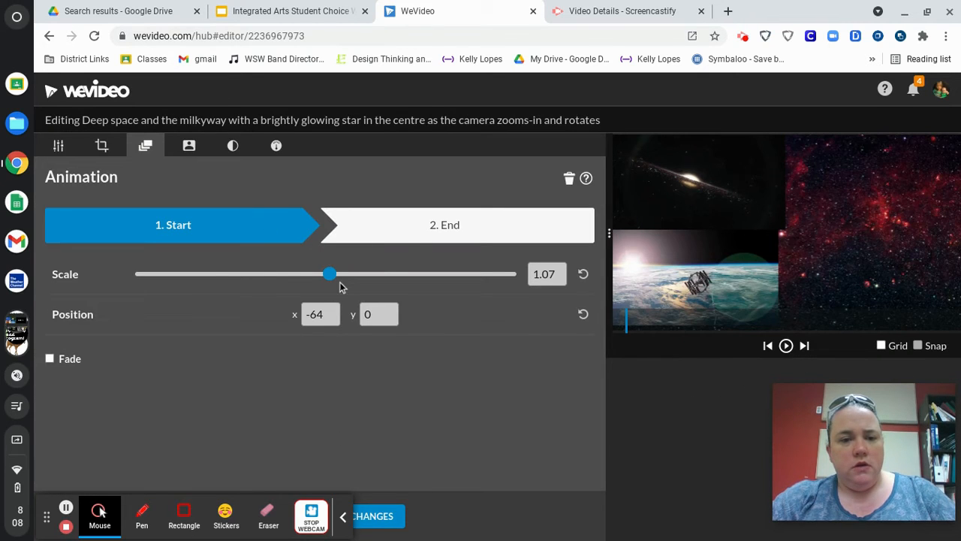
pyautogui.doubleClick(545, 273)
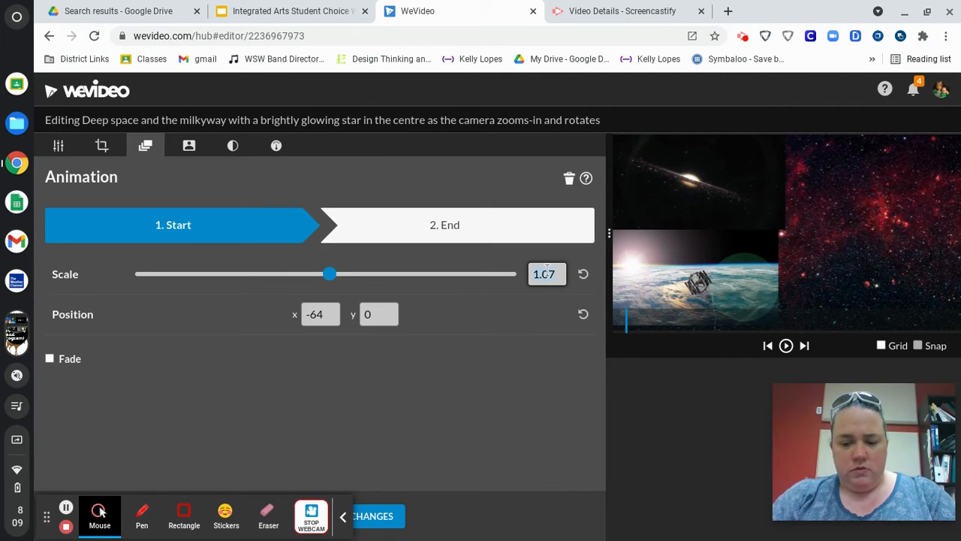
pyautogui.write('.5')
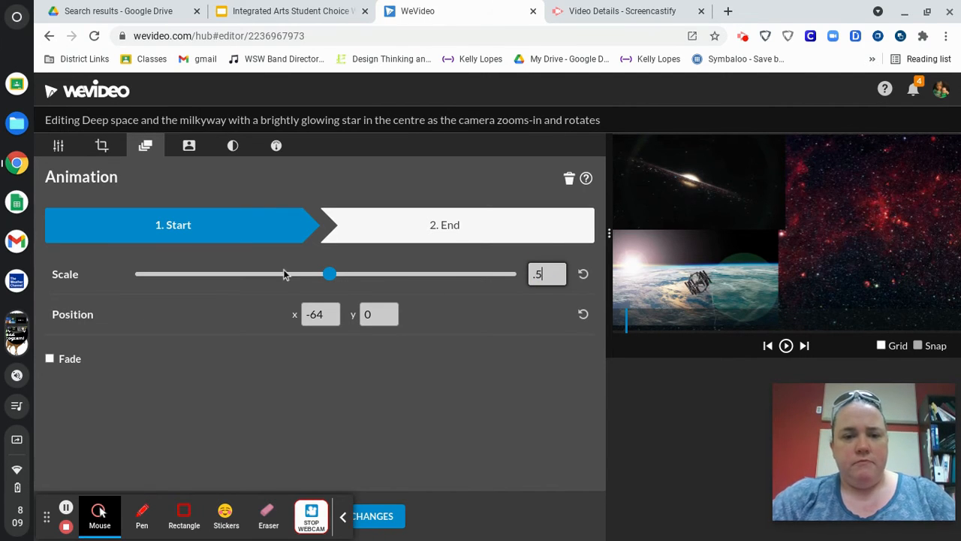
pyautogui.press('Return')
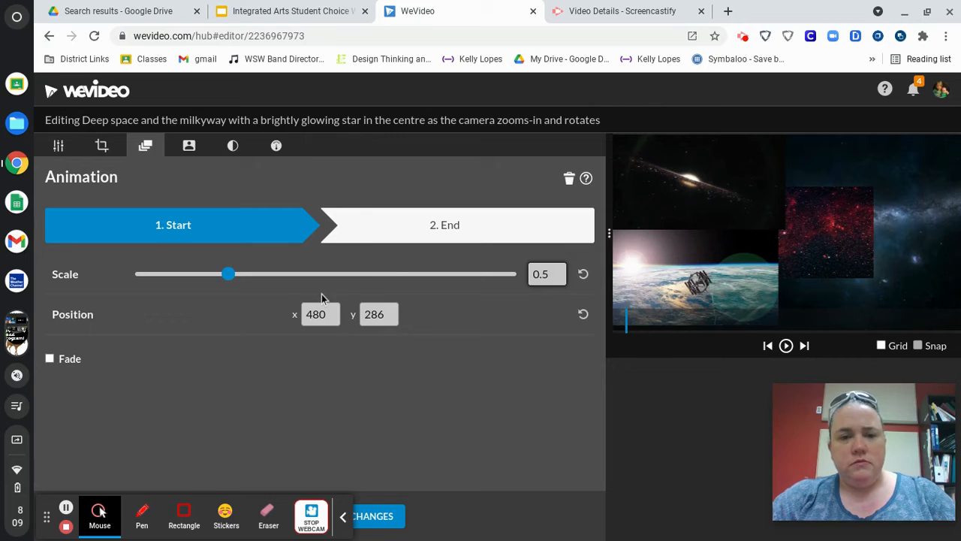
pyautogui.moveTo(831, 240); pyautogui.dragTo(917, 281)
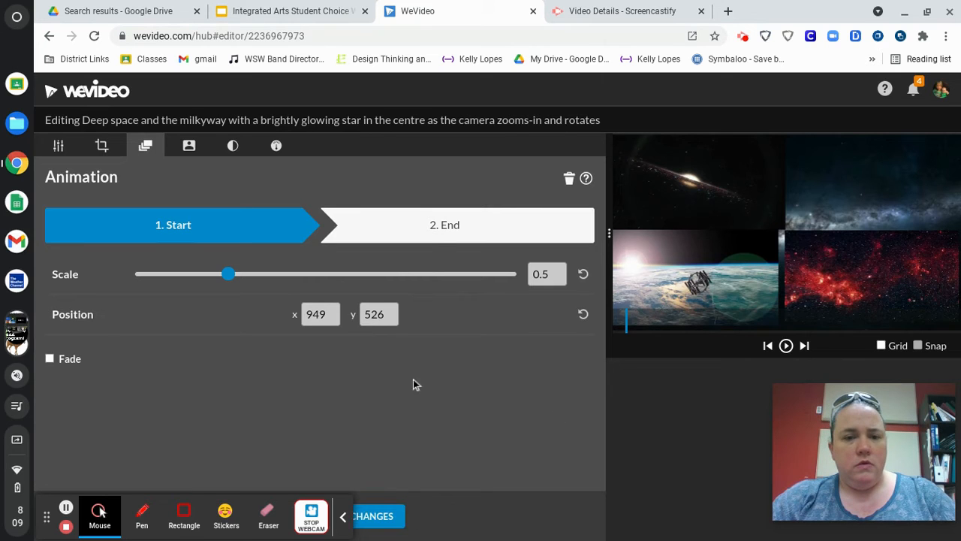
# - Set the red milky way clip's animation end to scale 0.5 in the frame's upper-left corner, about x -24, y 2, and save the changes
pyautogui.click(434, 229)
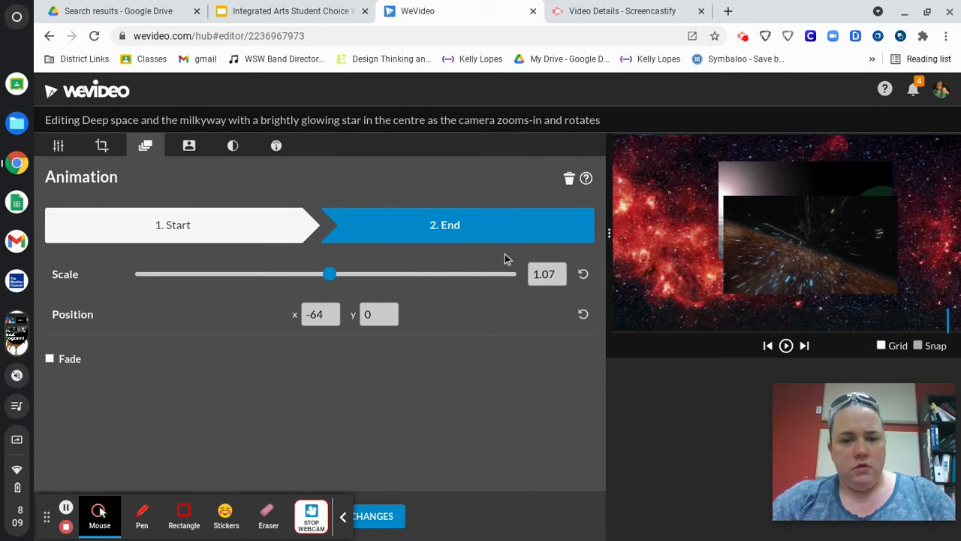
pyautogui.click(535, 273)
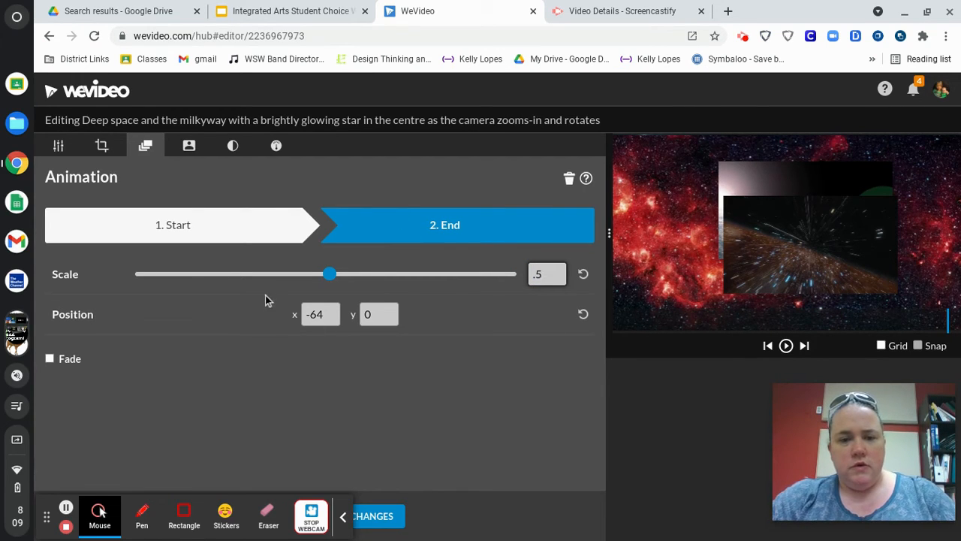
pyautogui.press('Return')
pyautogui.click(709, 212)
pyautogui.moveTo(709, 212); pyautogui.dragTo(618, 160)
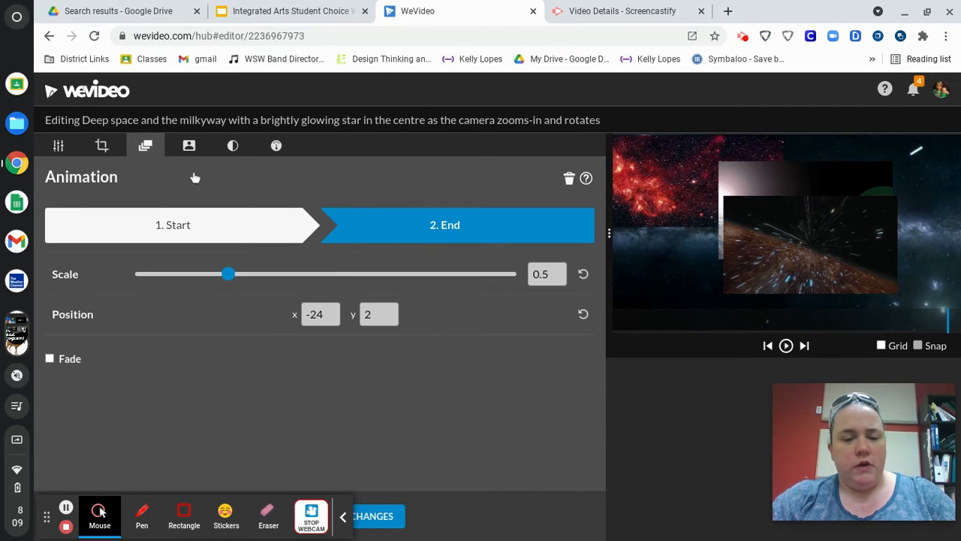
pyautogui.click(385, 521)
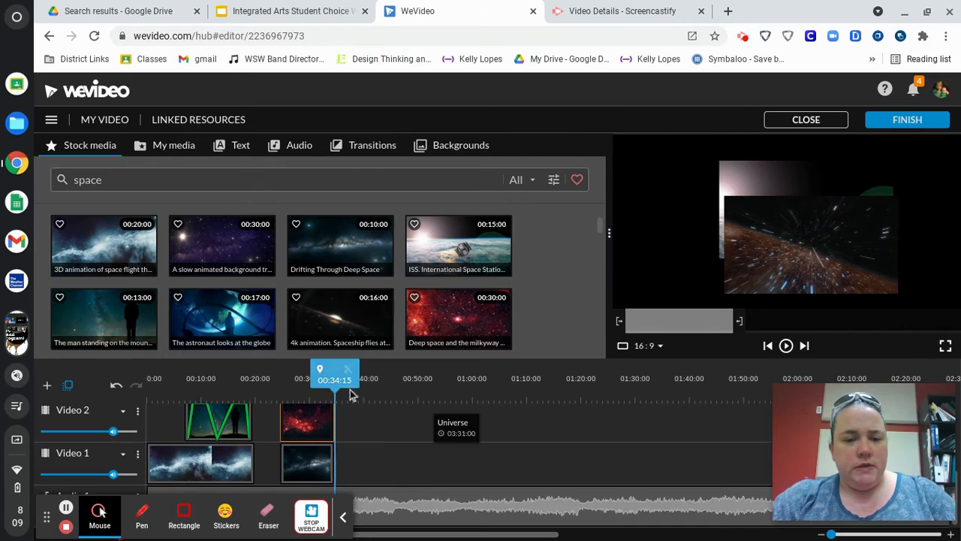
# - Set the animation start of the Video 1 Drifting Through Deep Space clip to scale 0.5 in the frame's upper-right corner, about x 976, y 48
pyautogui.click(284, 466)
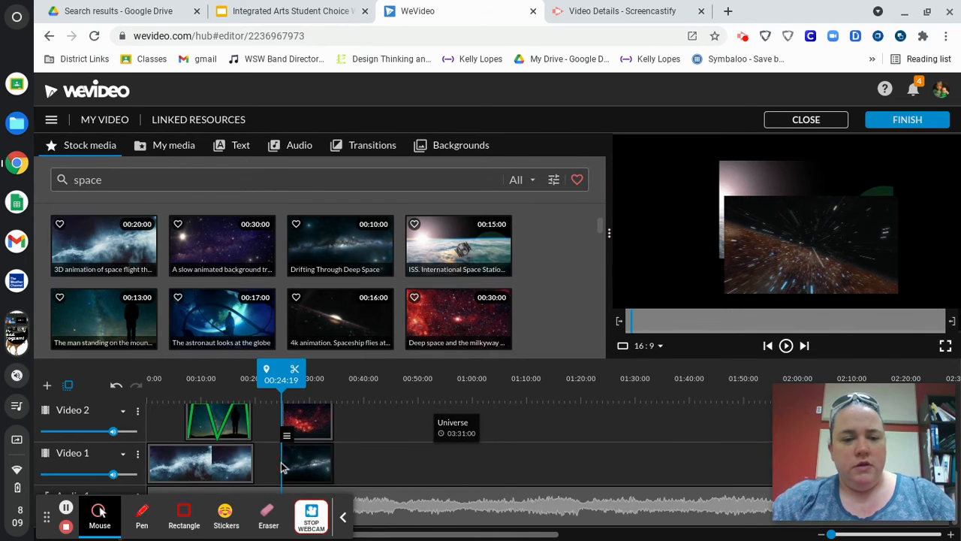
pyautogui.doubleClick(307, 471)
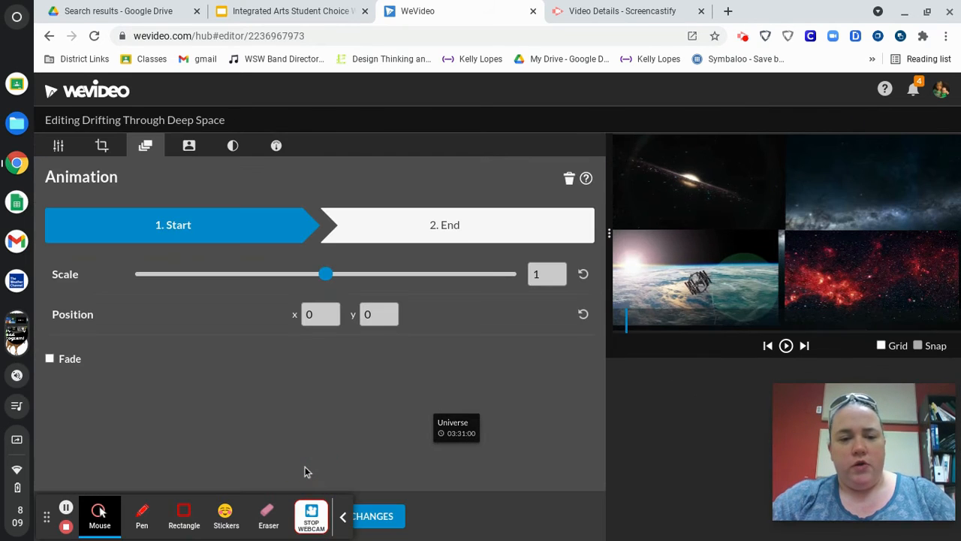
pyautogui.click(162, 229)
pyautogui.click(160, 232)
pyautogui.click(434, 227)
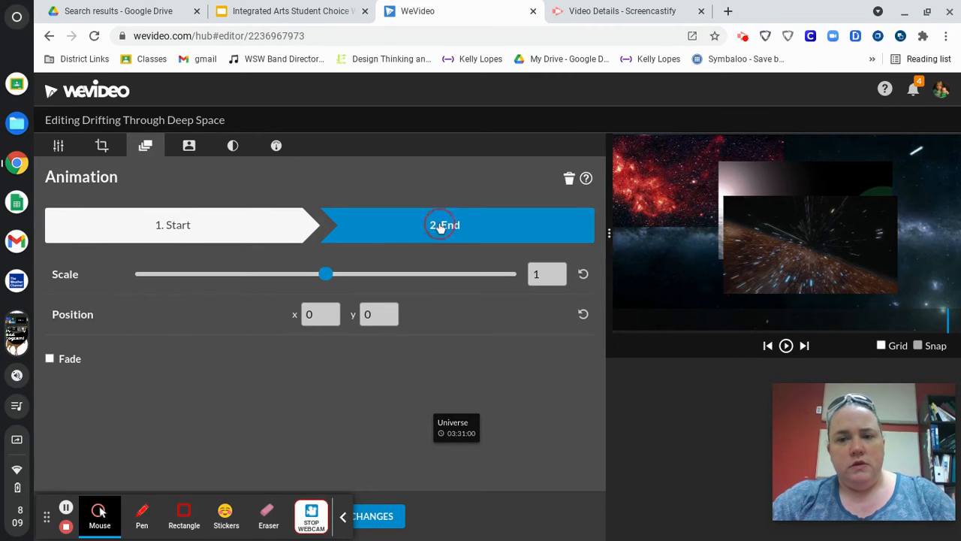
pyautogui.click(224, 221)
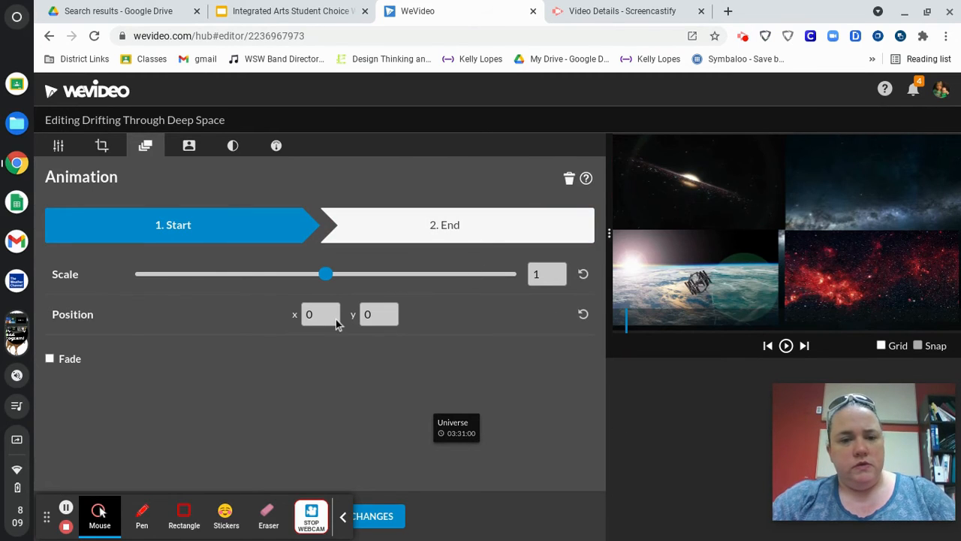
pyautogui.click(538, 271)
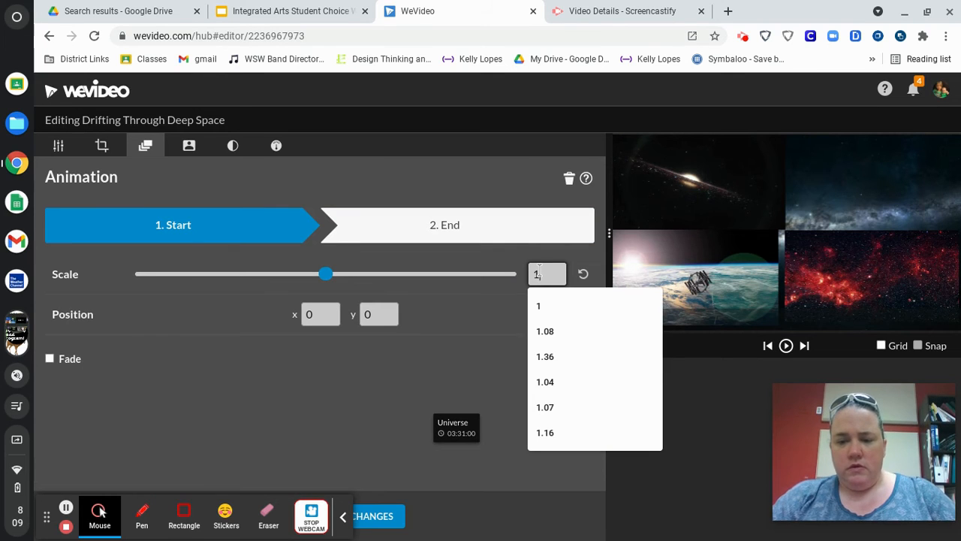
pyautogui.press('BackSpace')
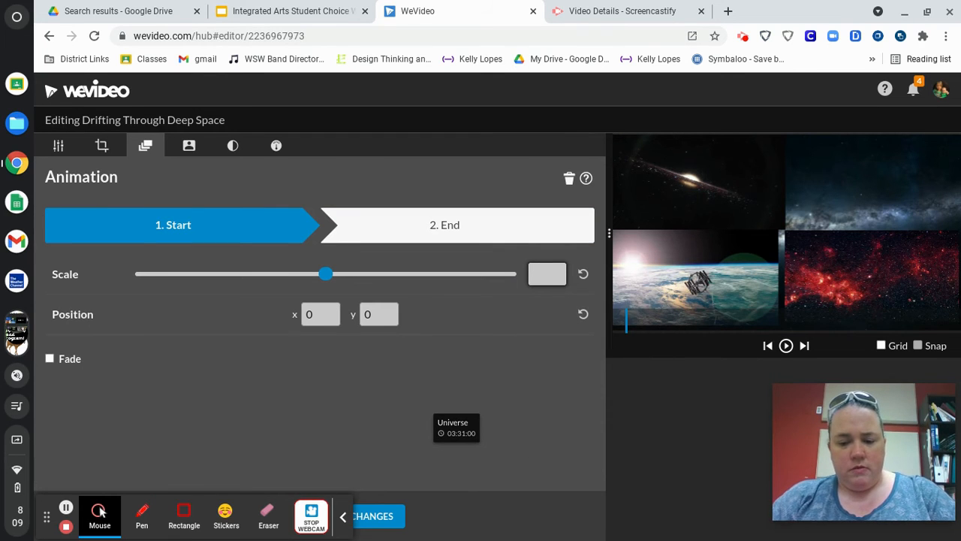
pyautogui.write('.5')
pyautogui.press('Return')
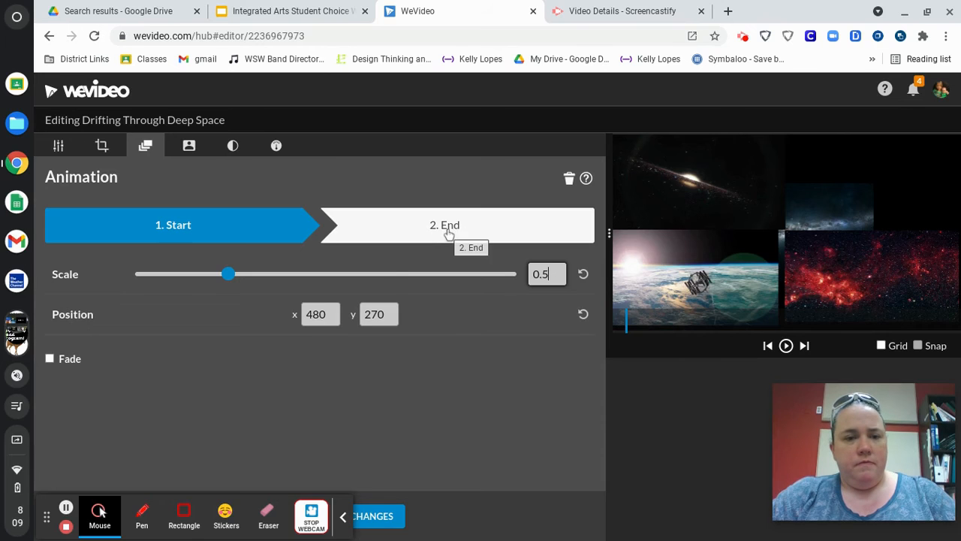
pyautogui.moveTo(833, 210); pyautogui.dragTo(922, 172)
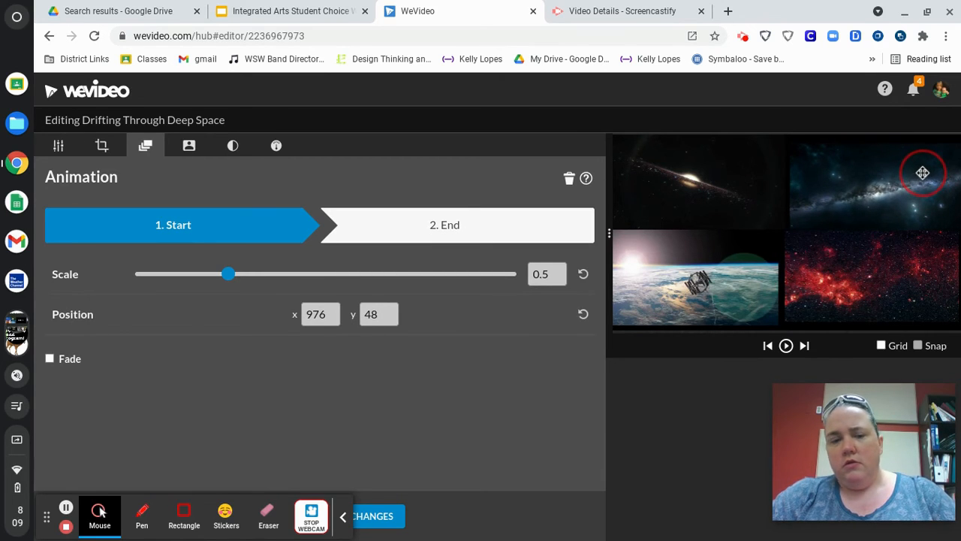
# - Set the Drifting Through Deep Space clip's animation end to scale 0.5 in the frame's lower-left corner, about x -51, y 689, and save the changes
pyautogui.click(440, 233)
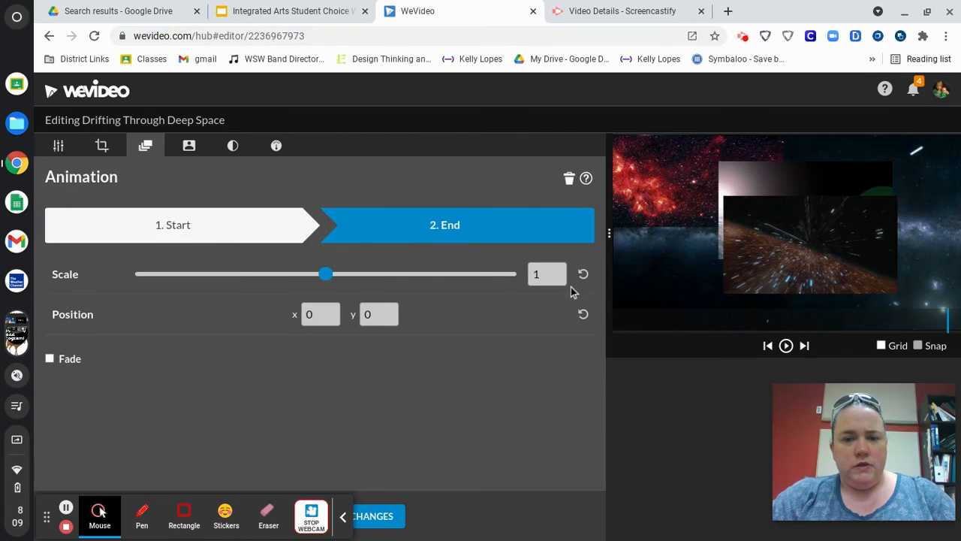
pyautogui.click(535, 274)
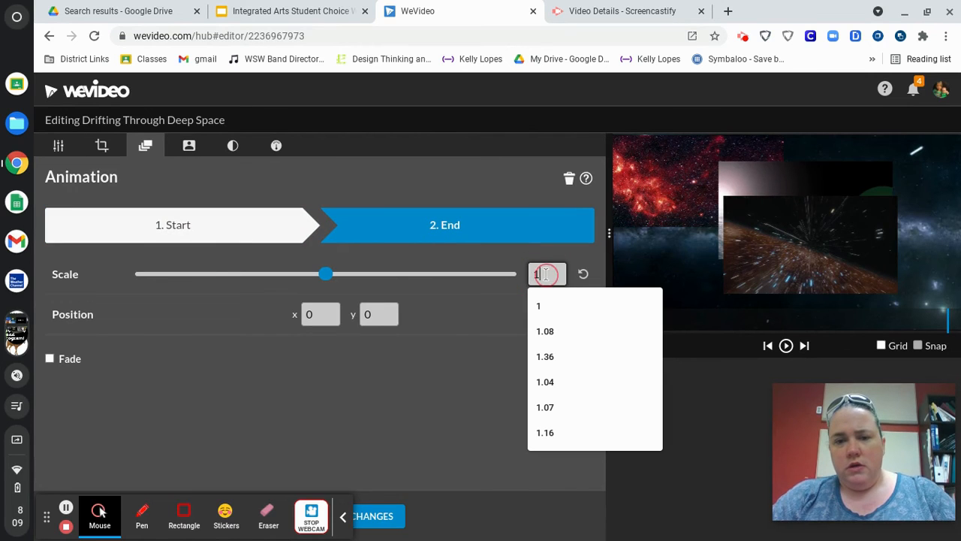
pyautogui.press('BackSpace')
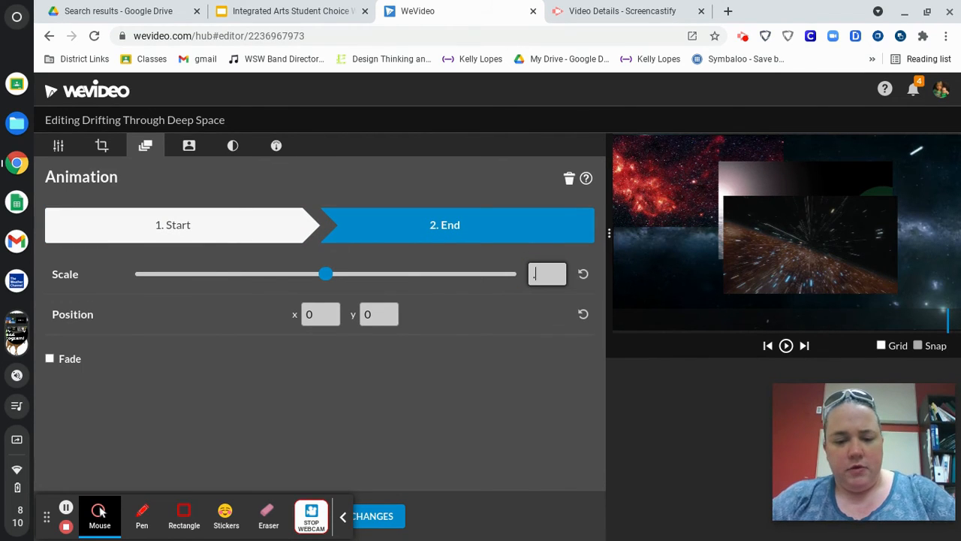
pyautogui.press('Return')
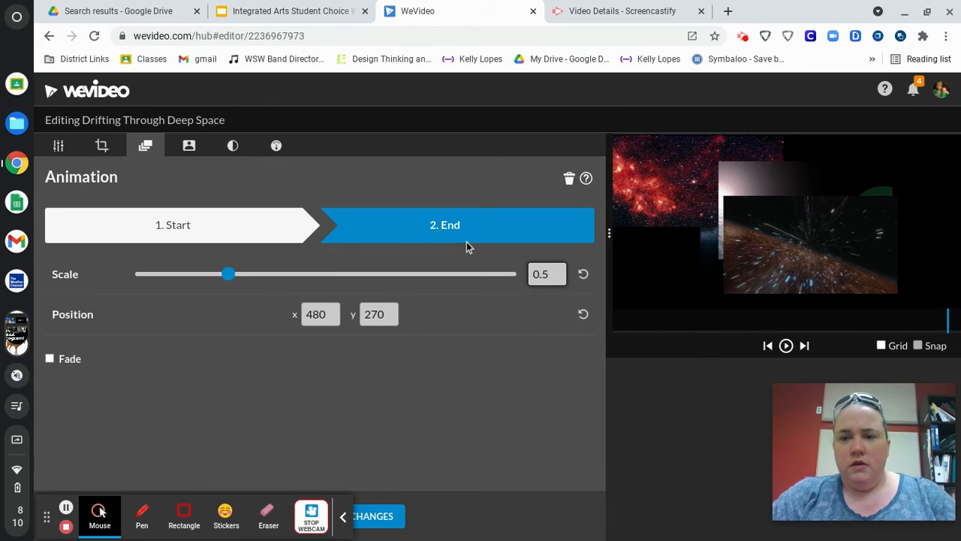
pyautogui.moveTo(771, 182); pyautogui.dragTo(675, 255)
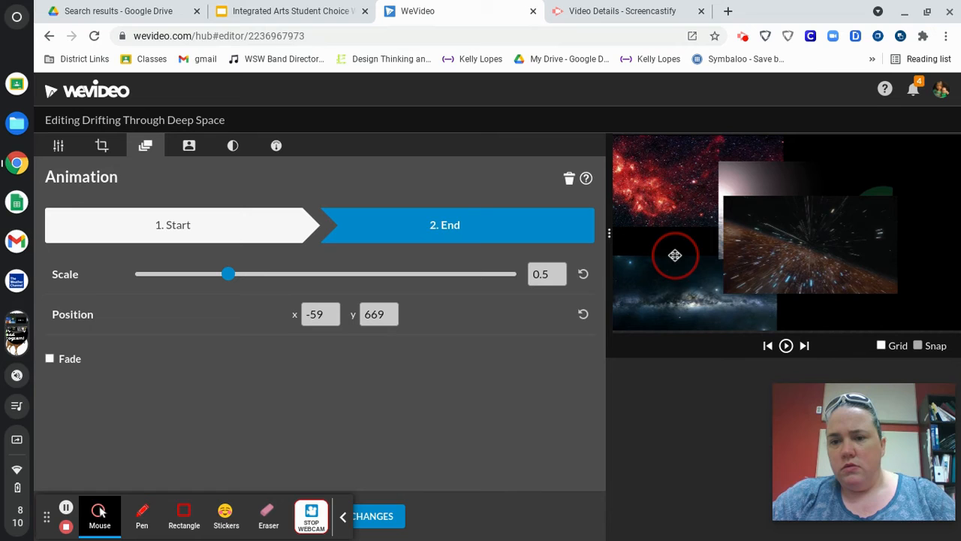
pyautogui.moveTo(675, 255); pyautogui.dragTo(673, 257)
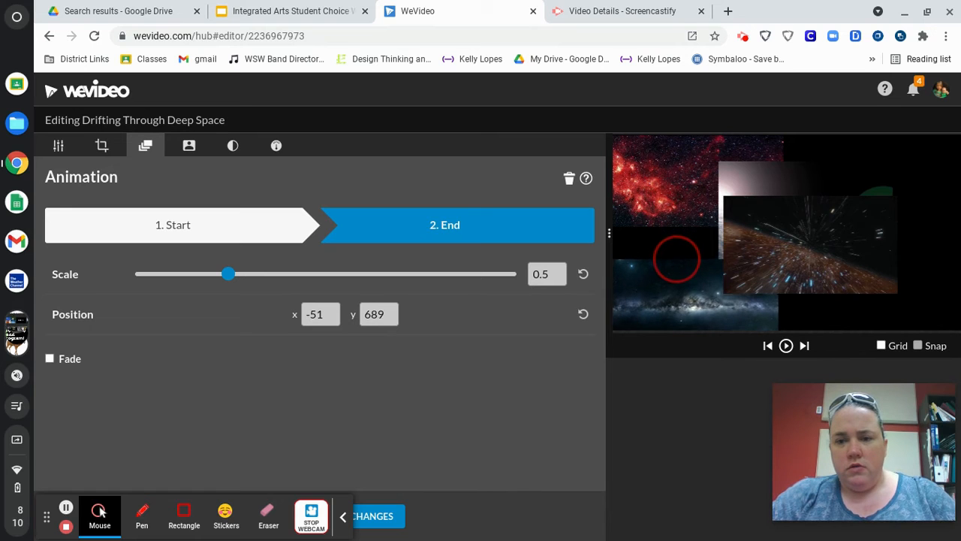
pyautogui.click(379, 517)
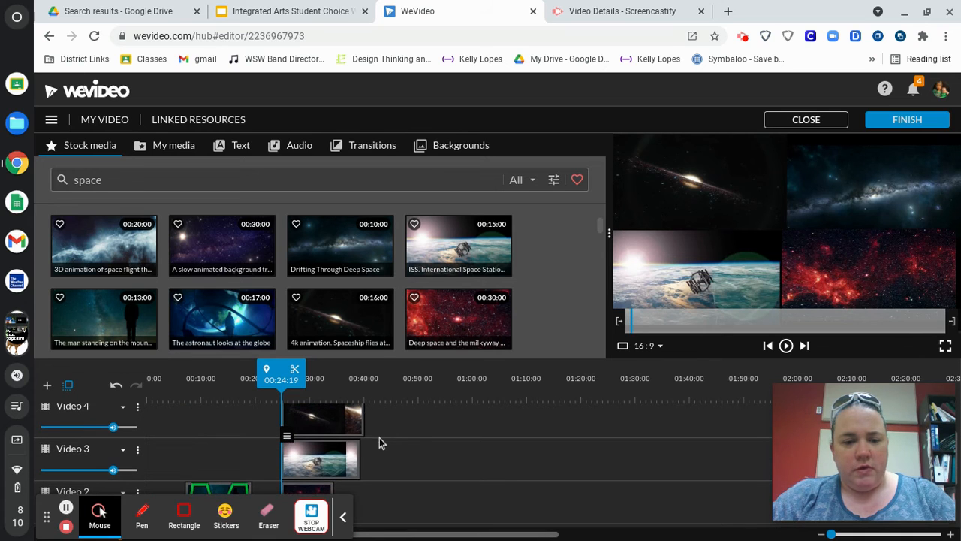
# - Trim the Video 3 space station clip and the Video 4 spaceship clip to end at 00:34:15, level with the clips below
pyautogui.click(355, 468)
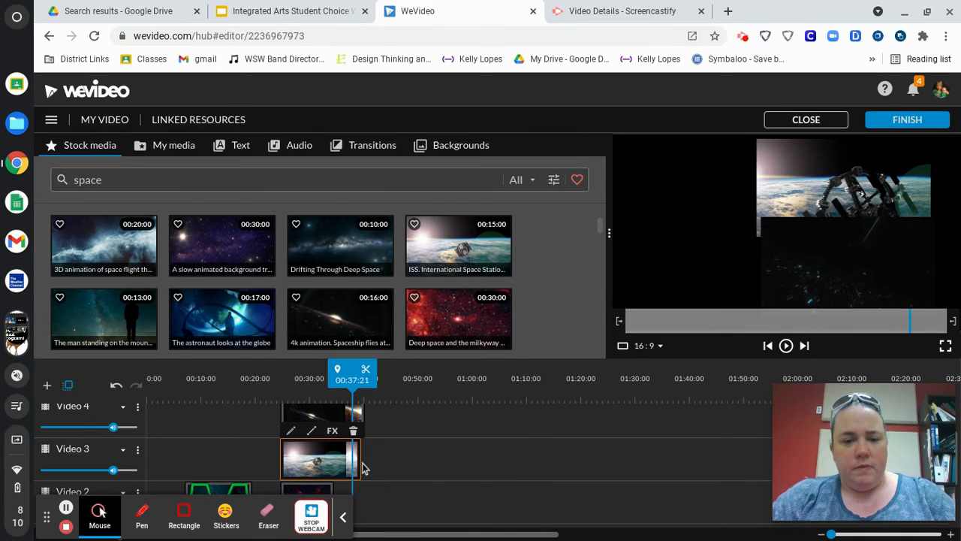
pyautogui.moveTo(359, 464); pyautogui.dragTo(332, 461)
pyautogui.click(354, 419)
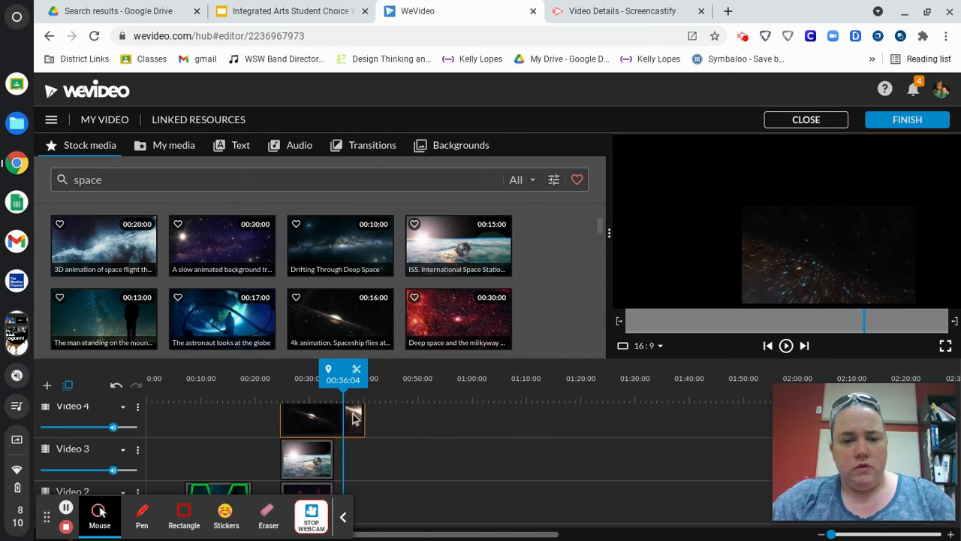
pyautogui.click(368, 419)
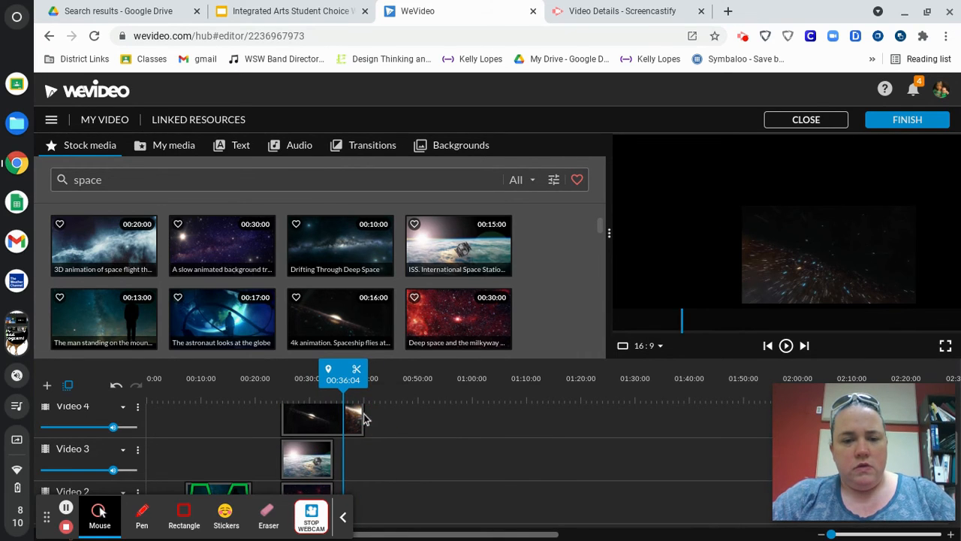
pyautogui.click(349, 426)
pyautogui.moveTo(363, 421); pyautogui.dragTo(333, 419)
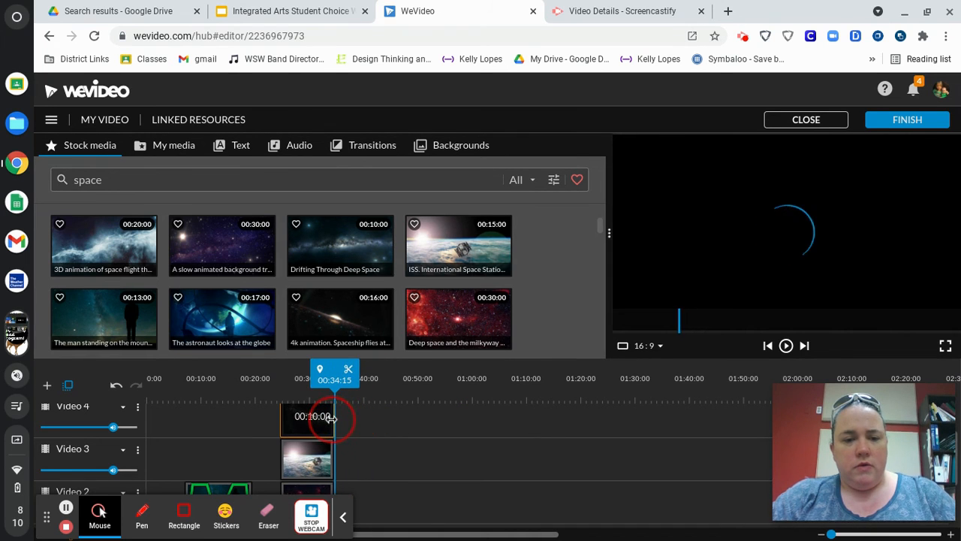
# - Play back the section with the four animated clips and browse the space stock clips
pyautogui.moveTo(318, 381); pyautogui.dragTo(253, 381)
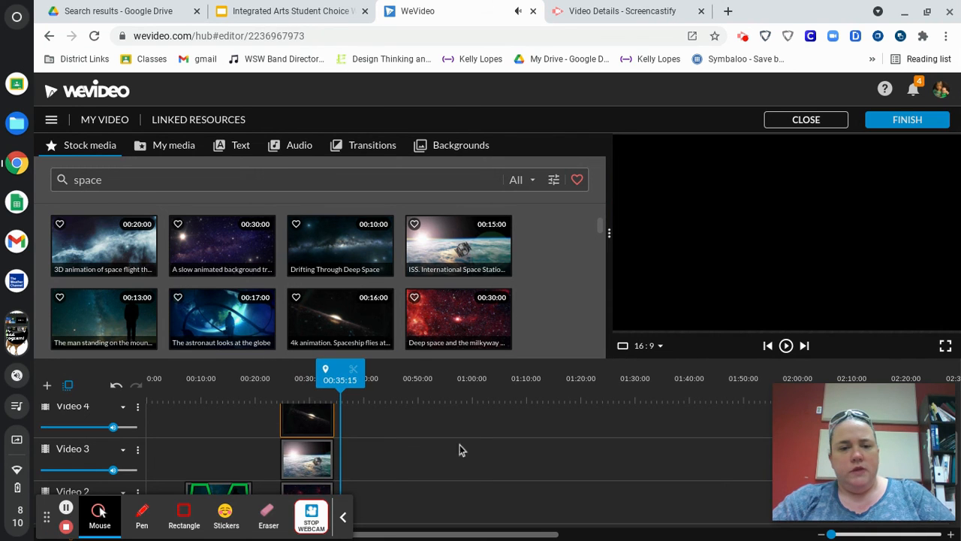
pyautogui.scroll(-3, 204, 317)
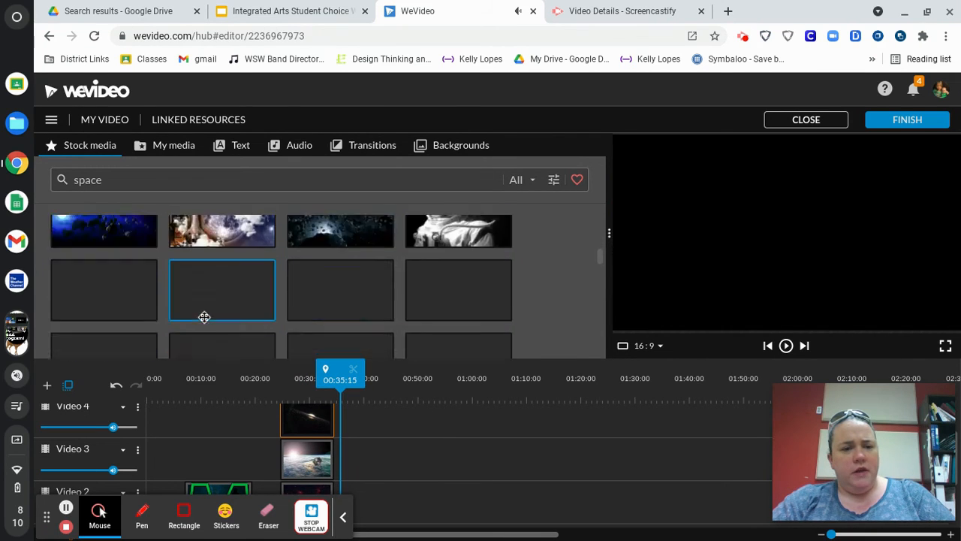
pyautogui.scroll(5, 203, 317)
# - Place the Puff - Title motion text on the Video 3 track at 00:07:00 and open it for editing
pyautogui.click(230, 147)
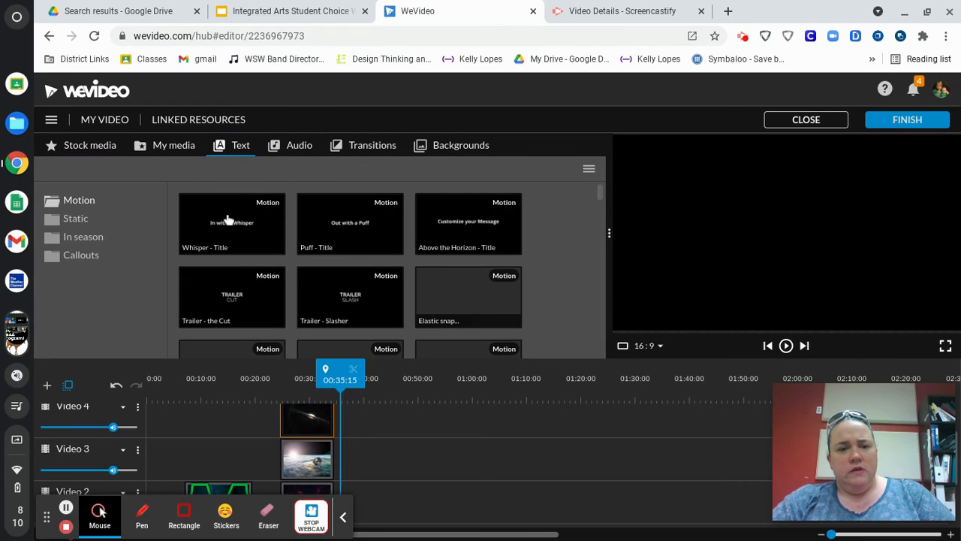
pyautogui.moveTo(323, 227); pyautogui.dragTo(196, 453)
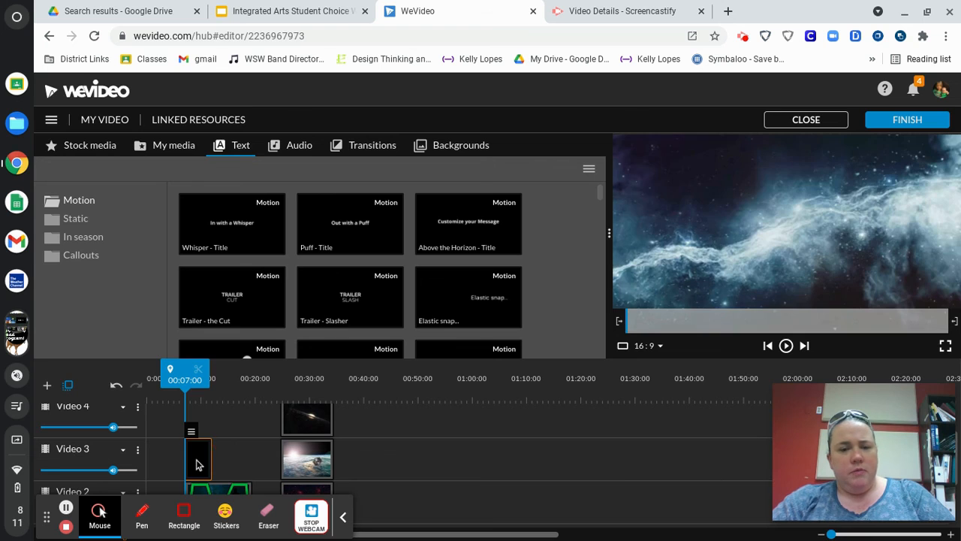
pyautogui.doubleClick(198, 462)
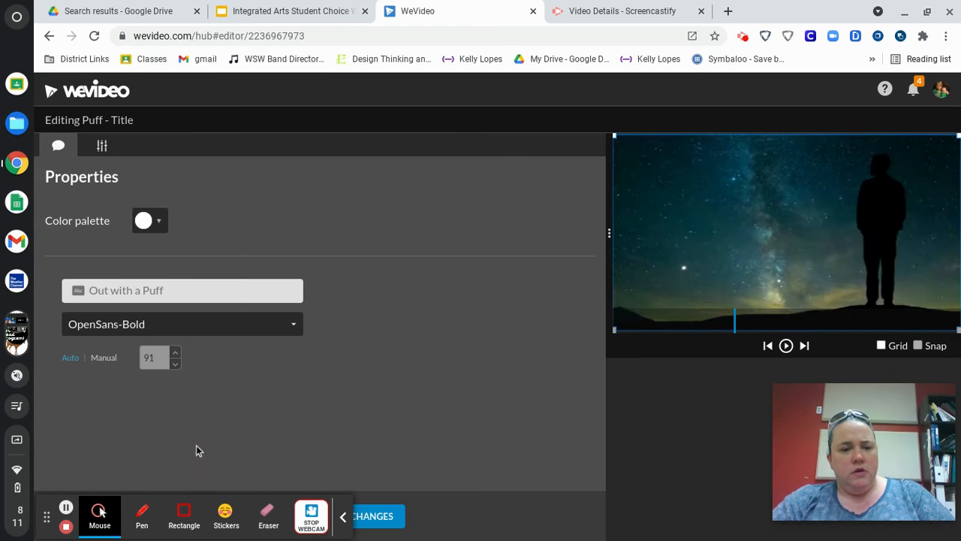
# - Replace the Puff - Title text with "Space!" and save the changes
pyautogui.click(112, 285)
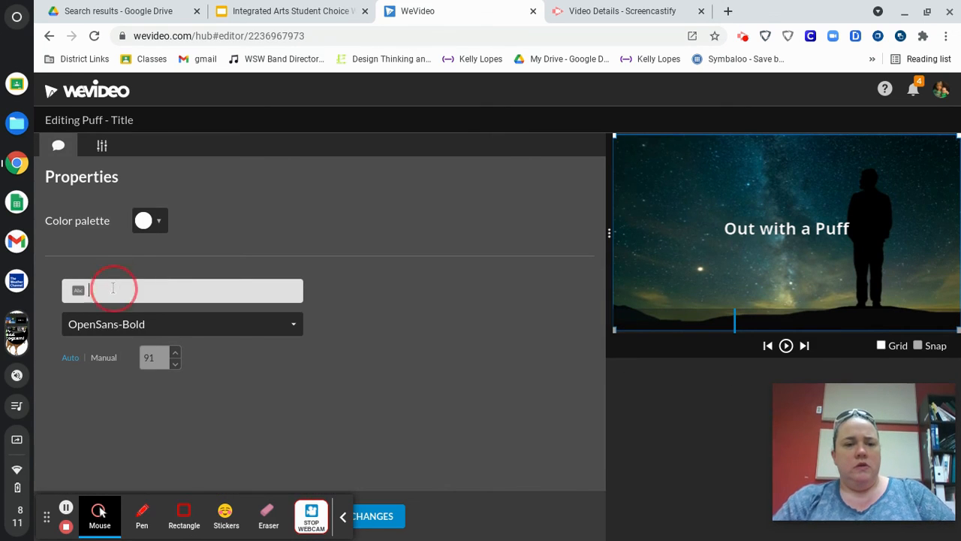
pyautogui.write('Space!')
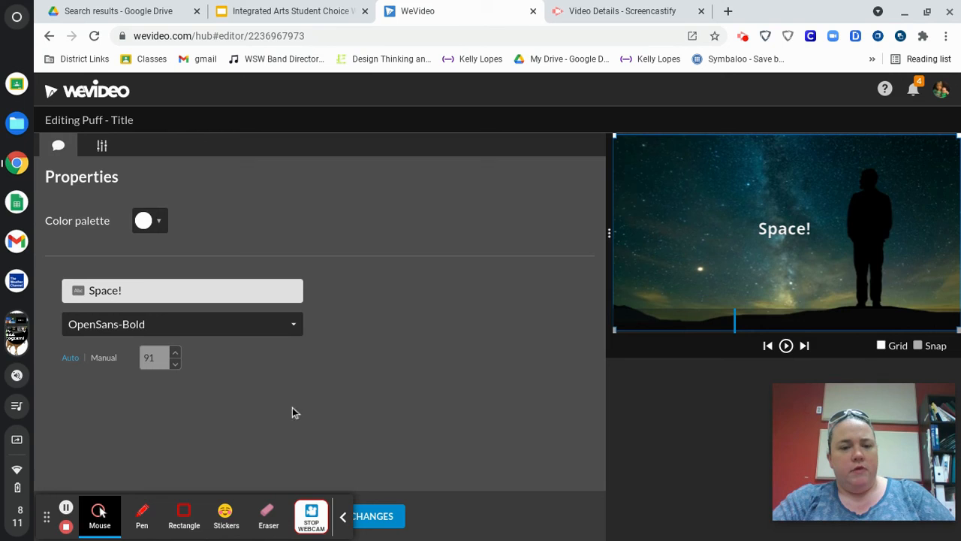
pyautogui.click(375, 516)
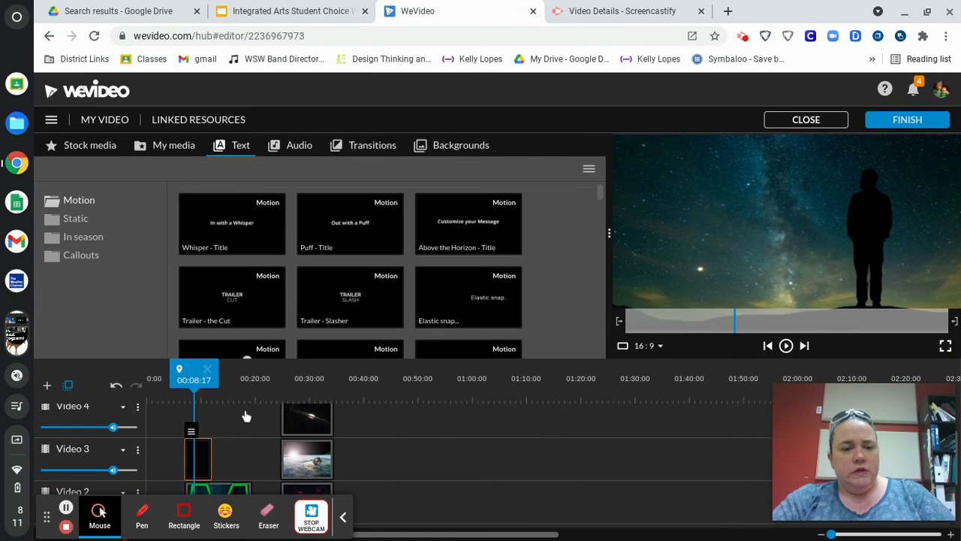
# - Play back the timeline section containing the "Space!" motion title
pyautogui.moveTo(186, 394); pyautogui.dragTo(179, 394)
pyautogui.press('space')
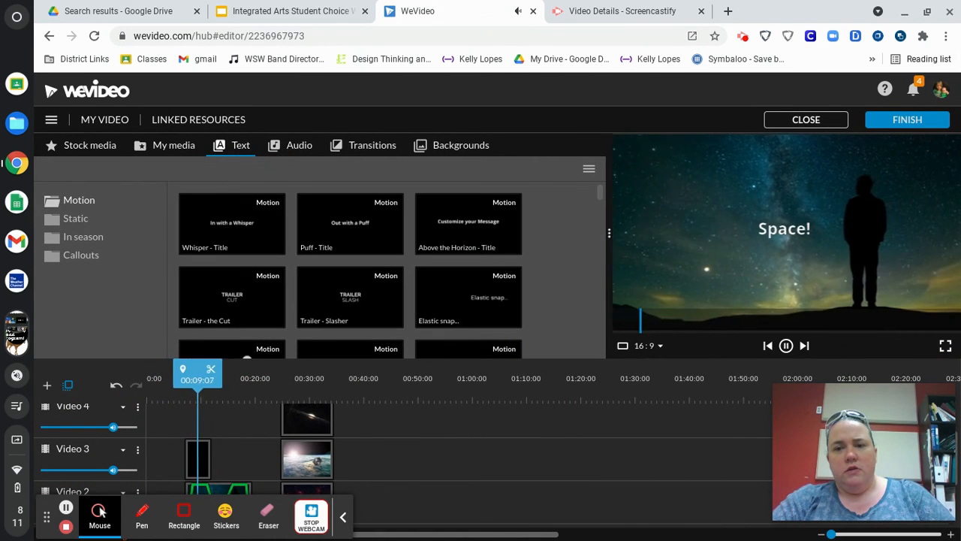
pyautogui.press('space')
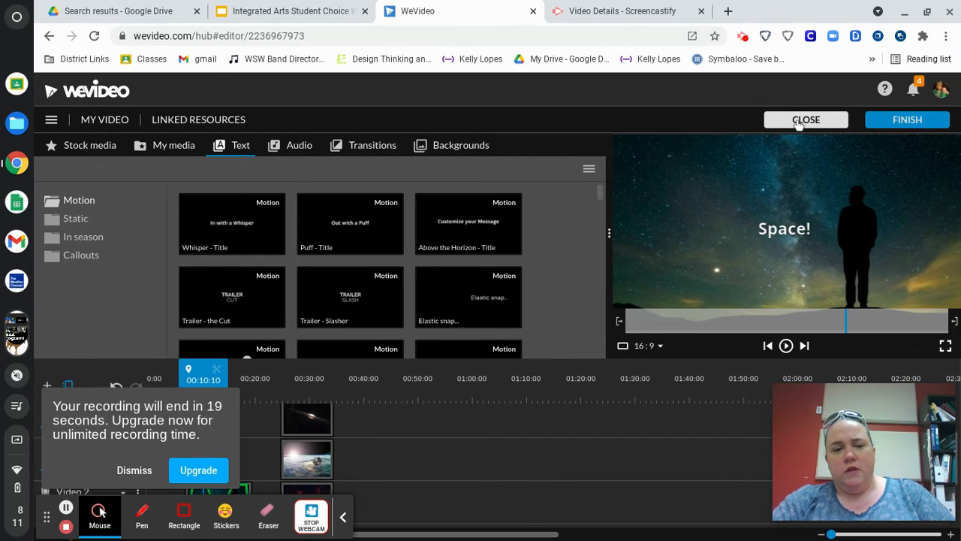
# - Finish the edit and set the export title to My Video 12
pyautogui.click(917, 122)
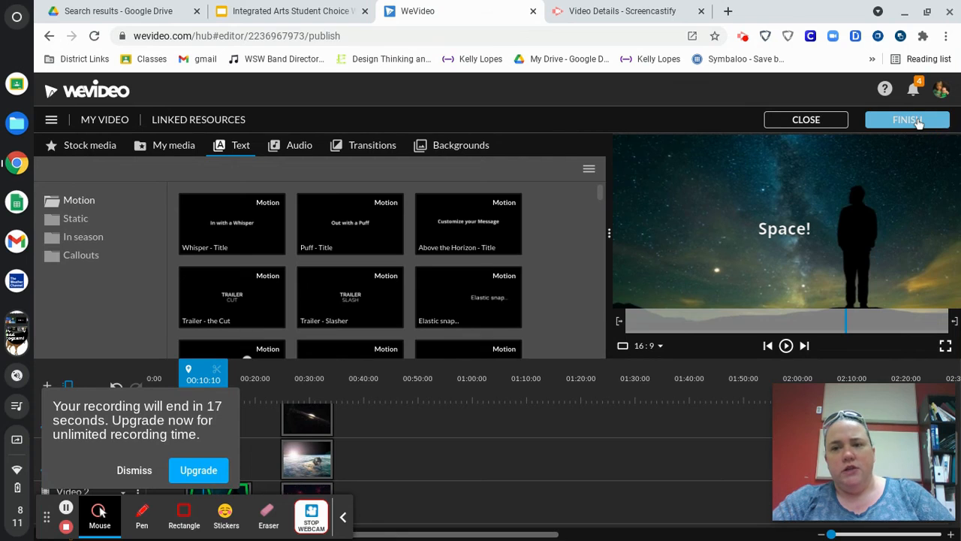
pyautogui.click(457, 324)
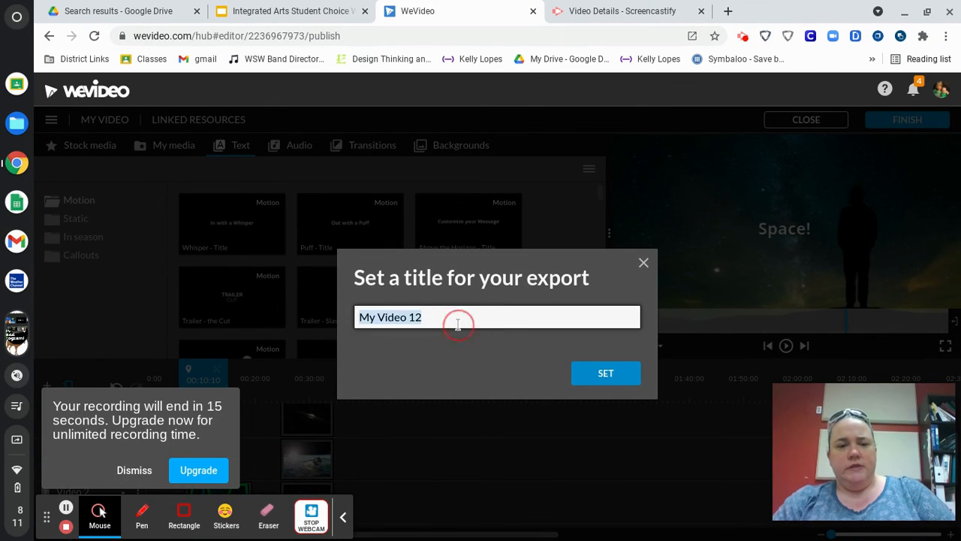
pyautogui.doubleClick(457, 325)
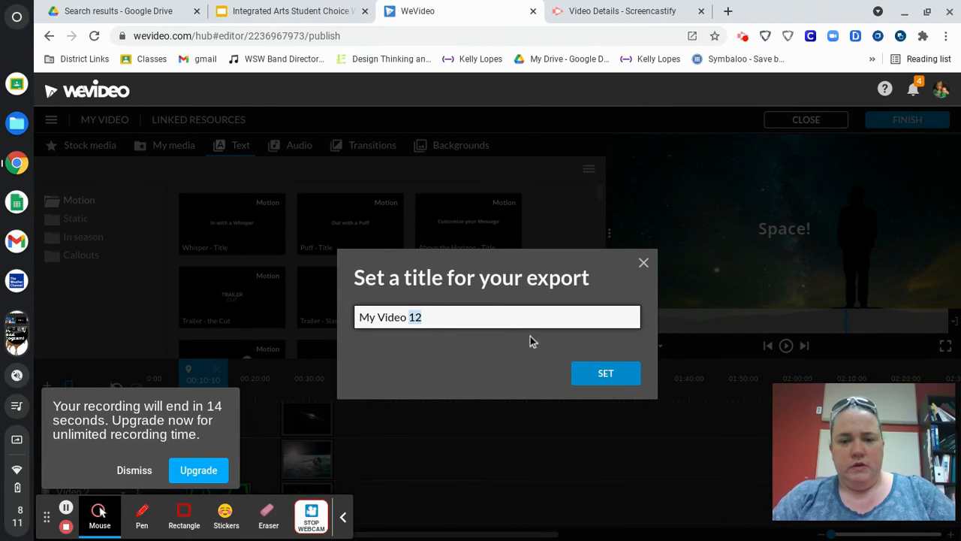
pyautogui.click(605, 375)
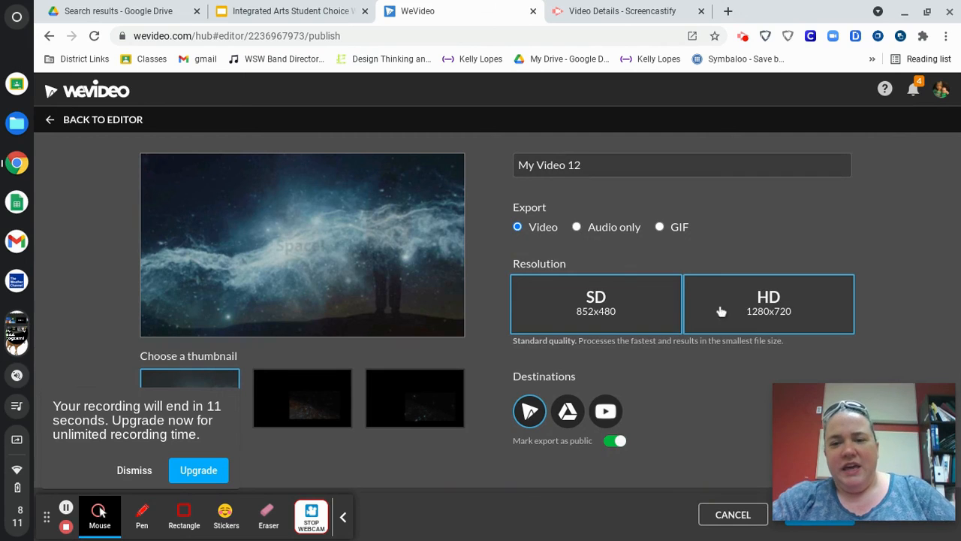
# - Set the export to HD 1280x720 with WeVideo, Google Drive and YouTube as destinations, and choose the first thumbnail
pyautogui.click(754, 311)
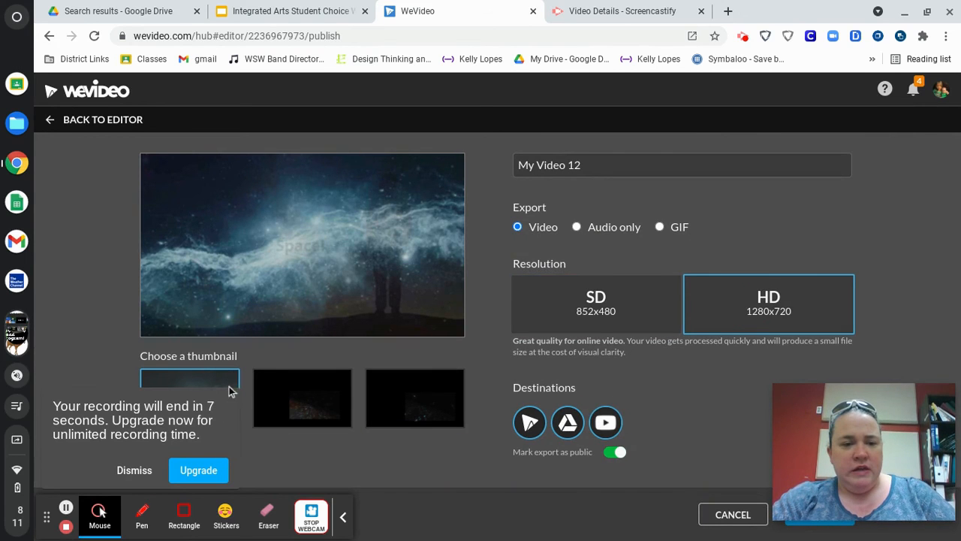
pyautogui.click(165, 376)
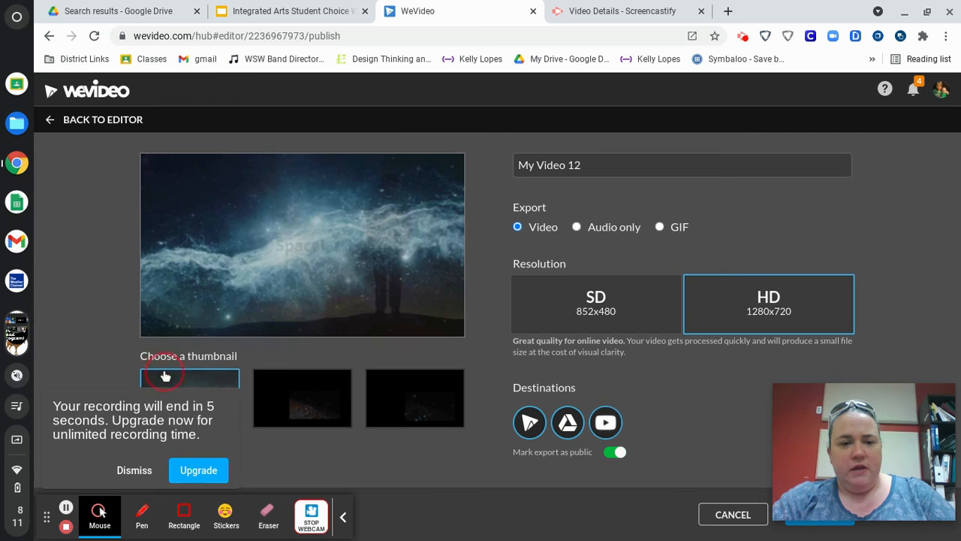